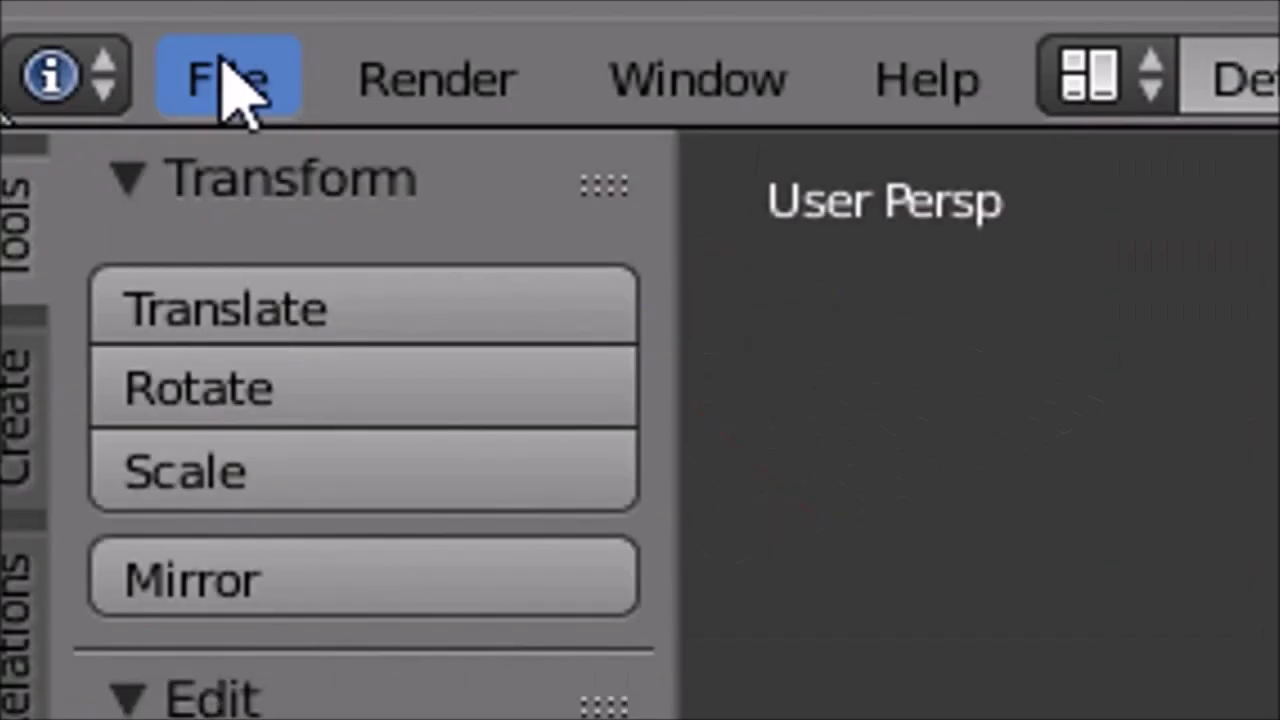
# Open Professor Simpletons Clean Text Template.blend from Desktop > Blender Intros and play it until NAME appears.
pyautogui.click(43, 24)
pyautogui.click(397, 283)
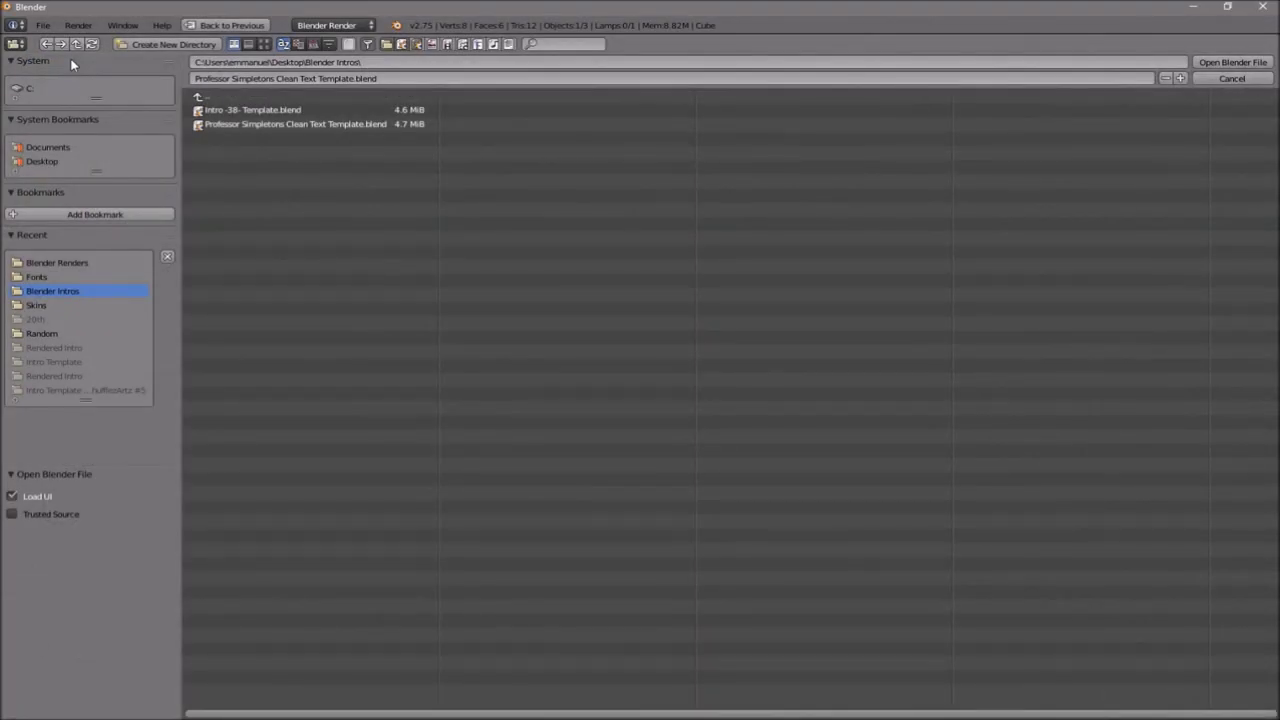
pyautogui.click(44, 162)
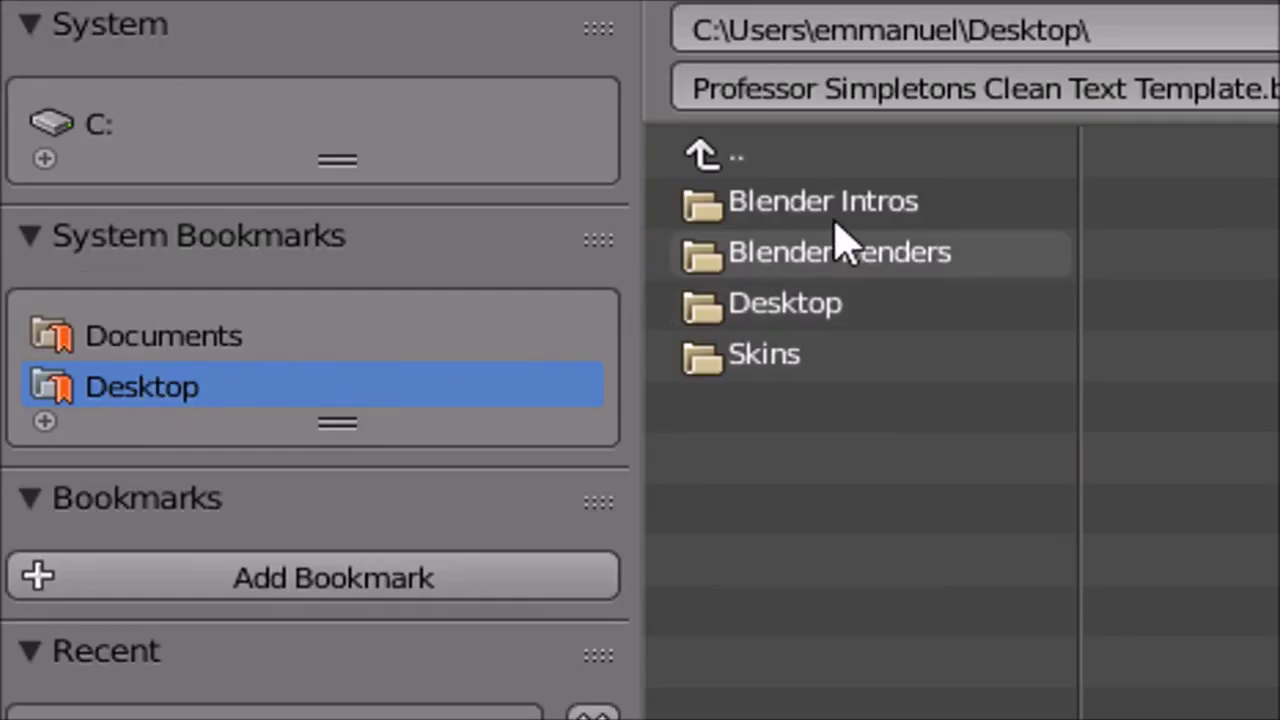
pyautogui.click(246, 110)
pyautogui.click(990, 264)
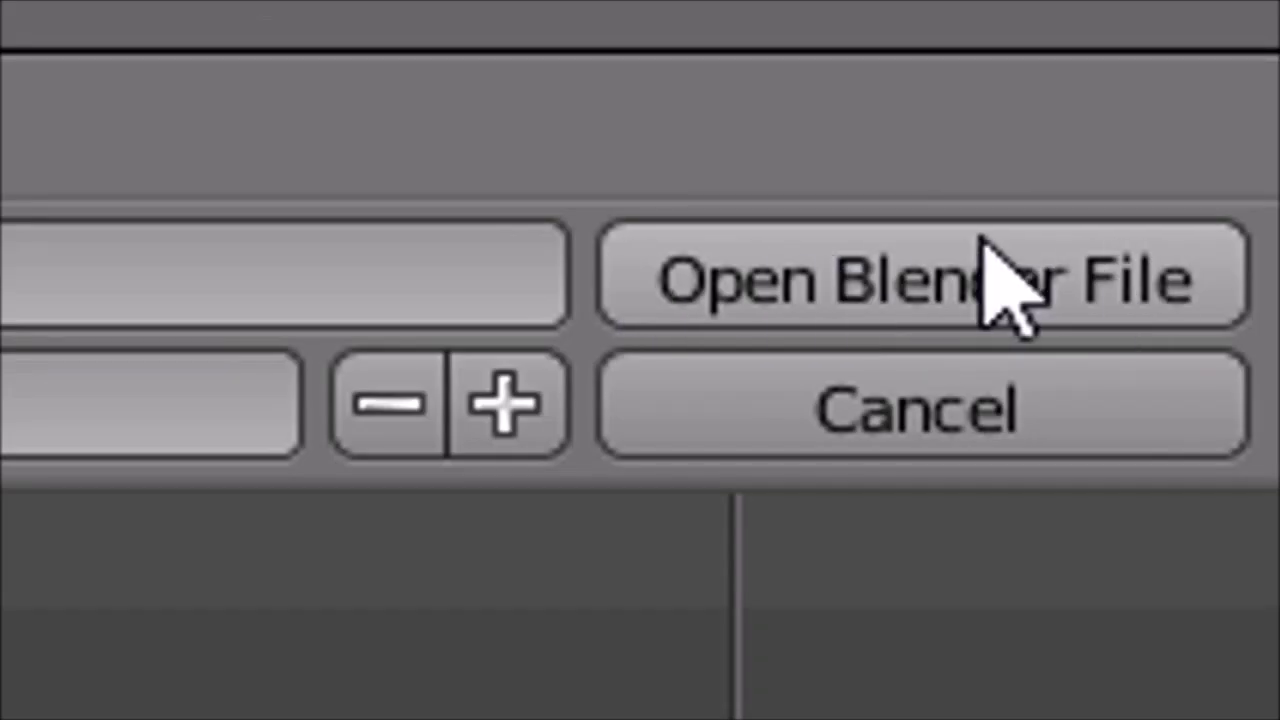
pyautogui.click(1240, 62)
pyautogui.hotkey('alt', 'a')
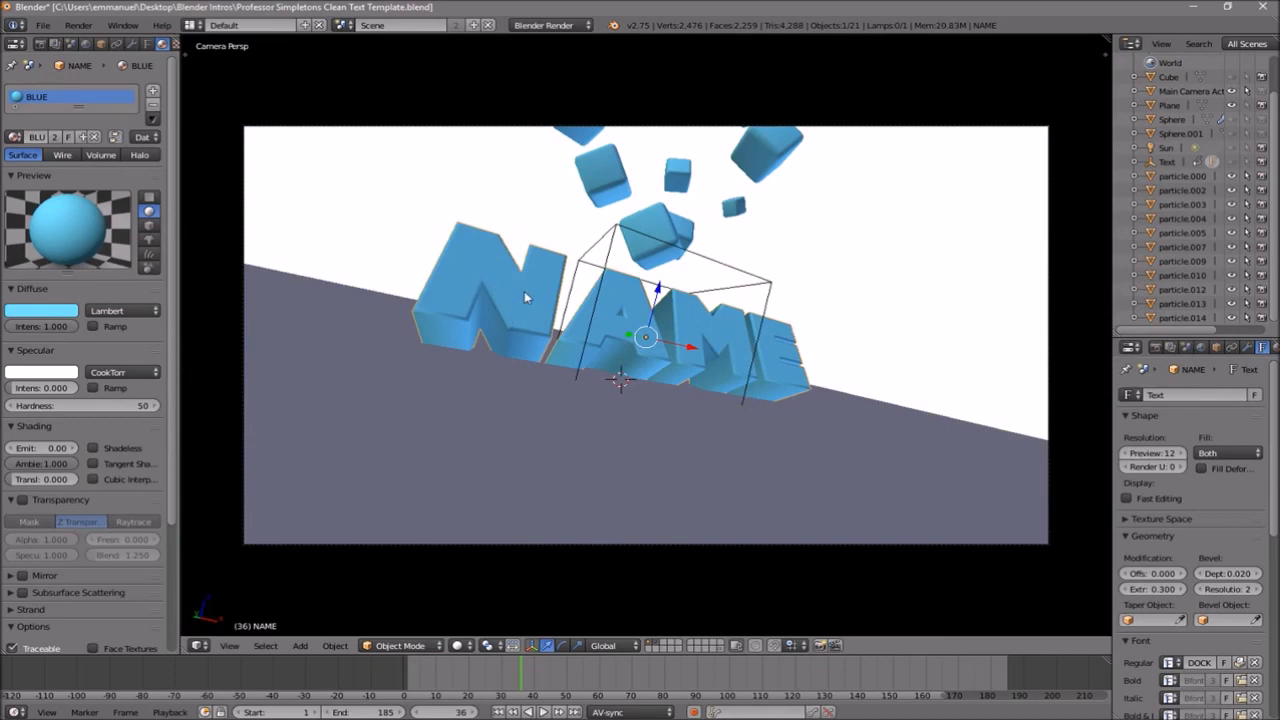
# Retype the 3D text from NAME to TFT in Edit Mode, then return to Object Mode.
pyautogui.press('Tab')
pyautogui.press('BackSpace')
pyautogui.press('BackSpace')
pyautogui.press('BackSpace')
pyautogui.press('BackSpace')
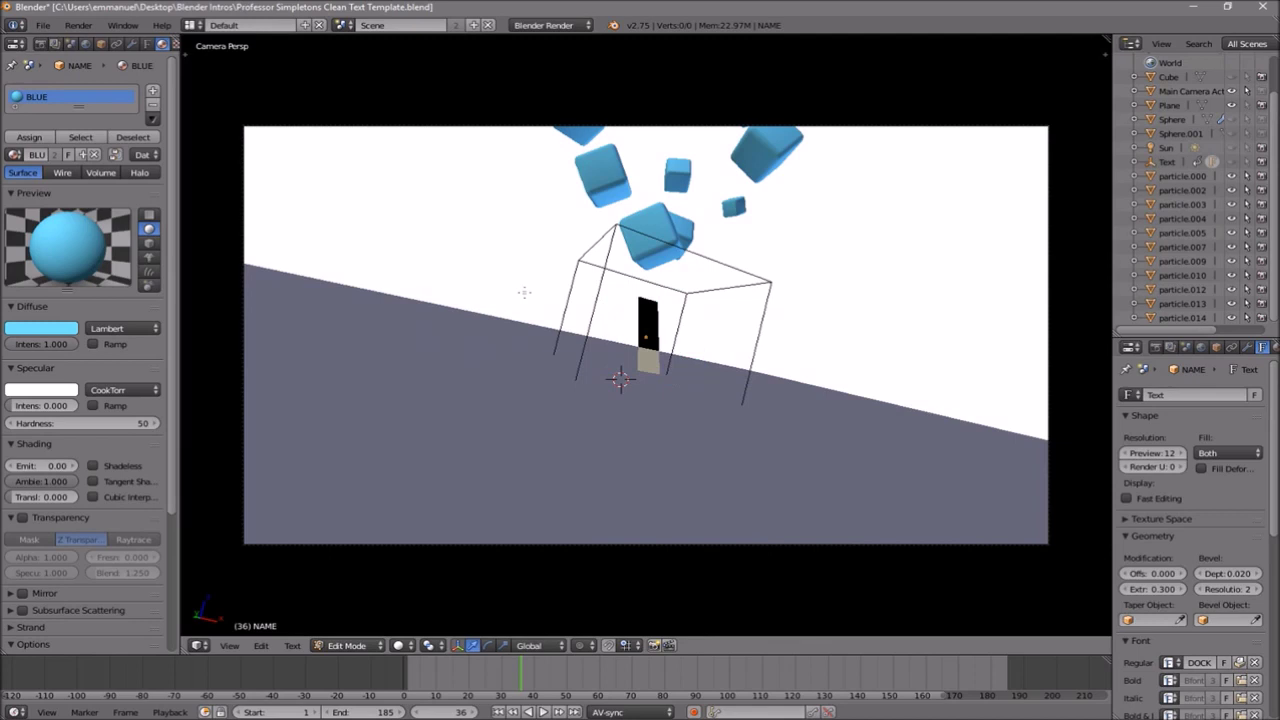
pyautogui.write('TFT')
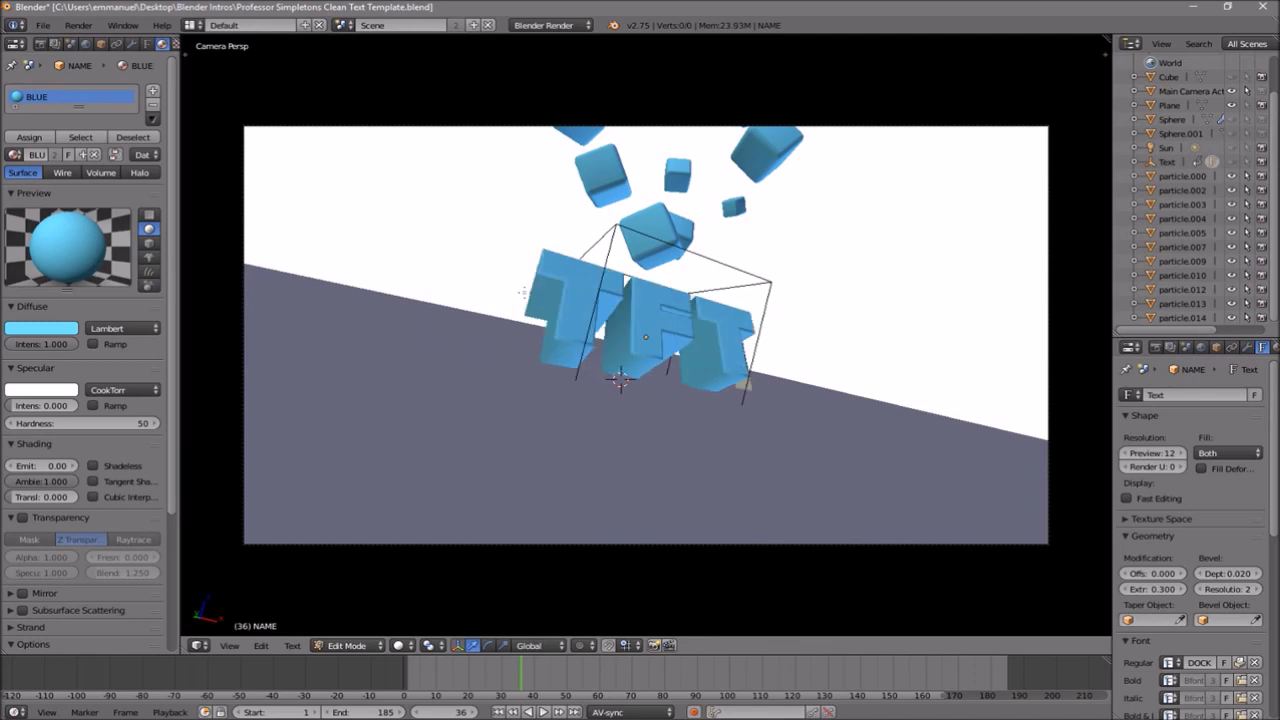
pyautogui.press('Tab')
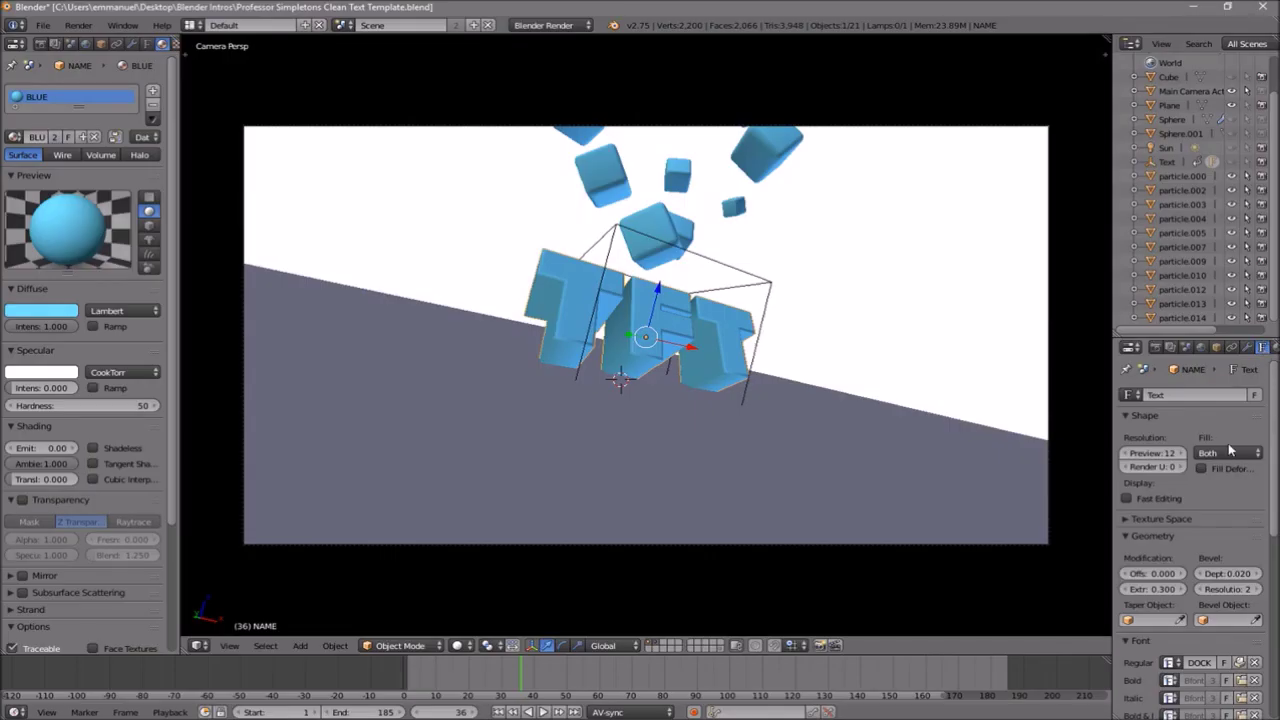
# Clear the DOCK regular font and browse for a replacement font file.
pyautogui.scroll(-4, 1230, 452)
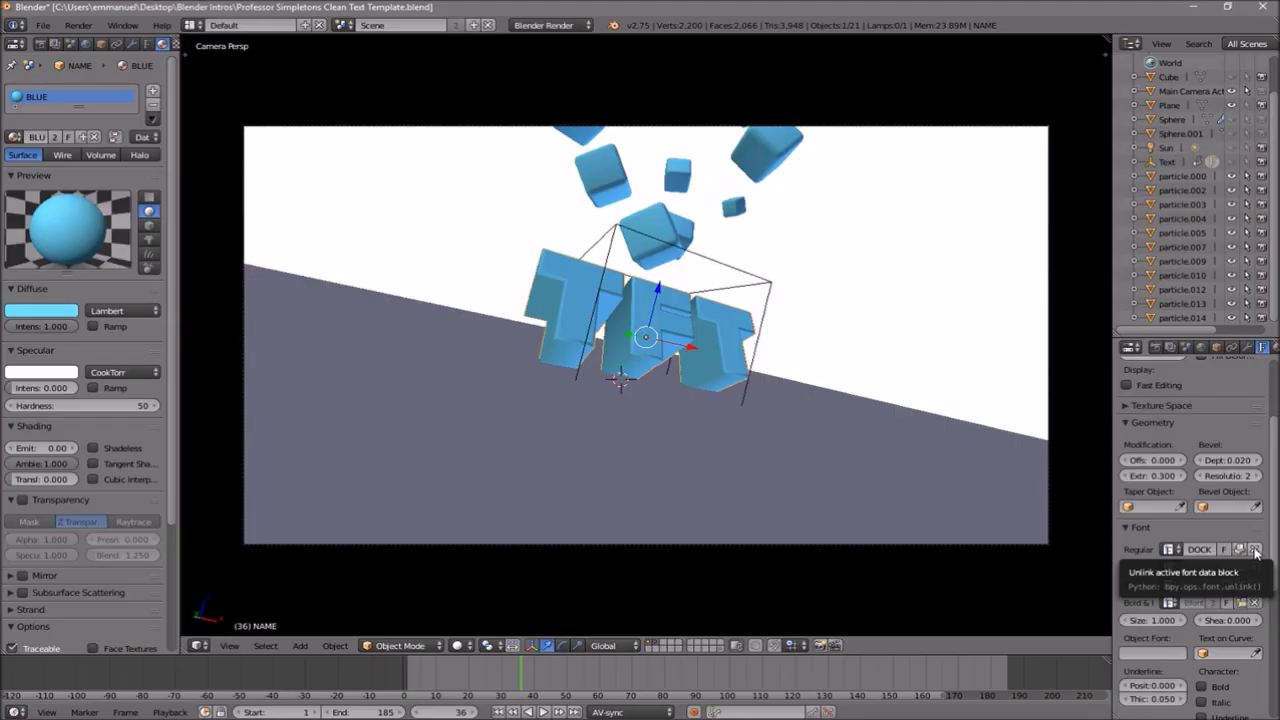
pyautogui.click(1212, 330)
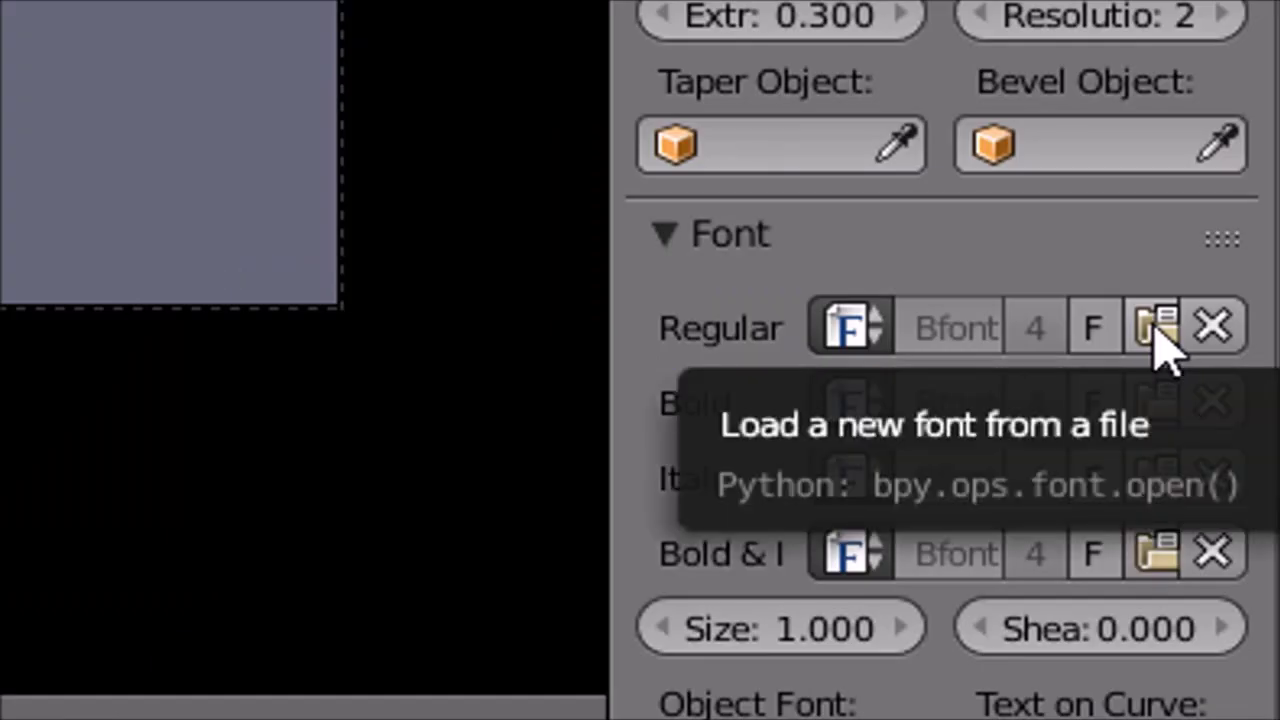
pyautogui.click(1158, 330)
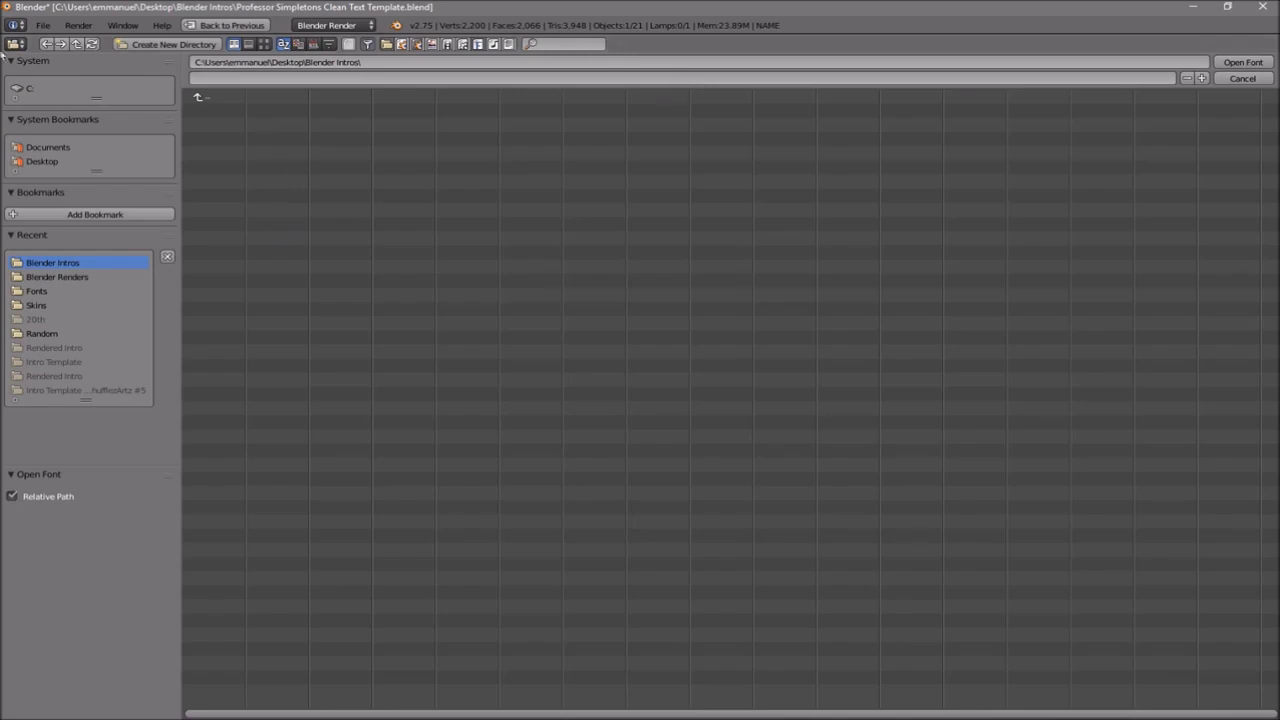
# Load the PRIMETIME font from C:\Windows\Fonts as the text's regular font.
pyautogui.click(30, 88)
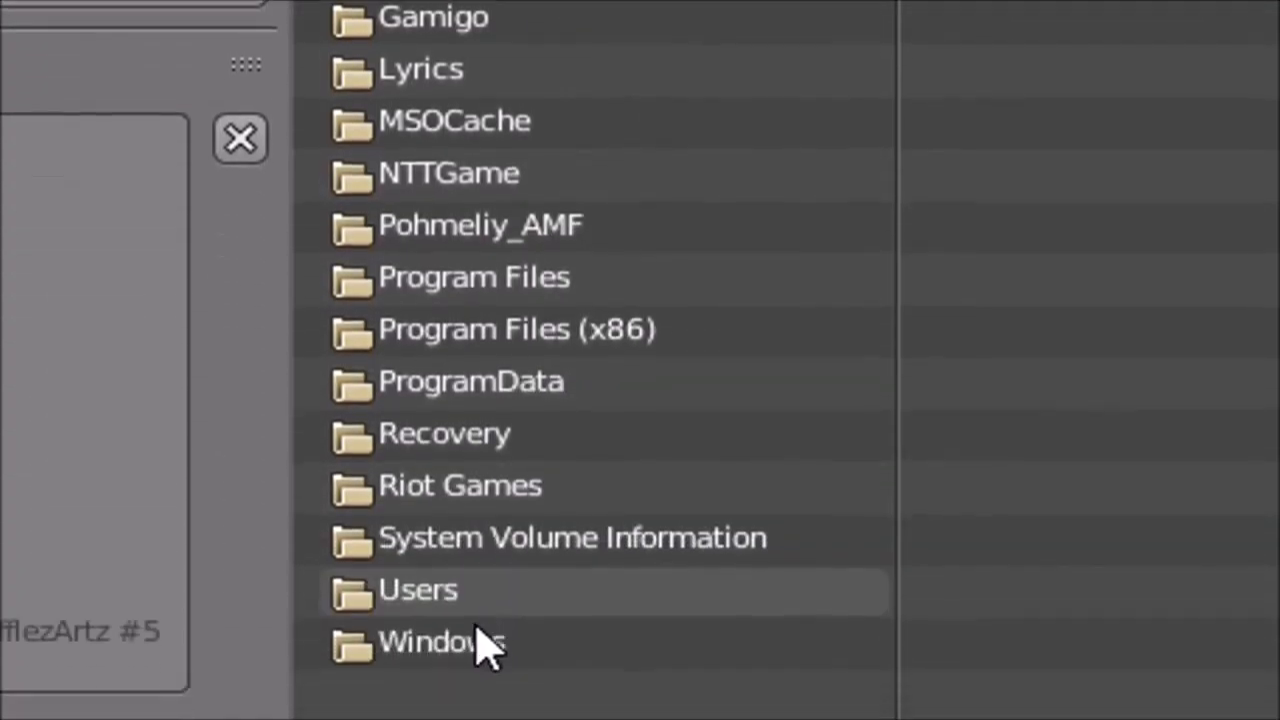
pyautogui.click(480, 646)
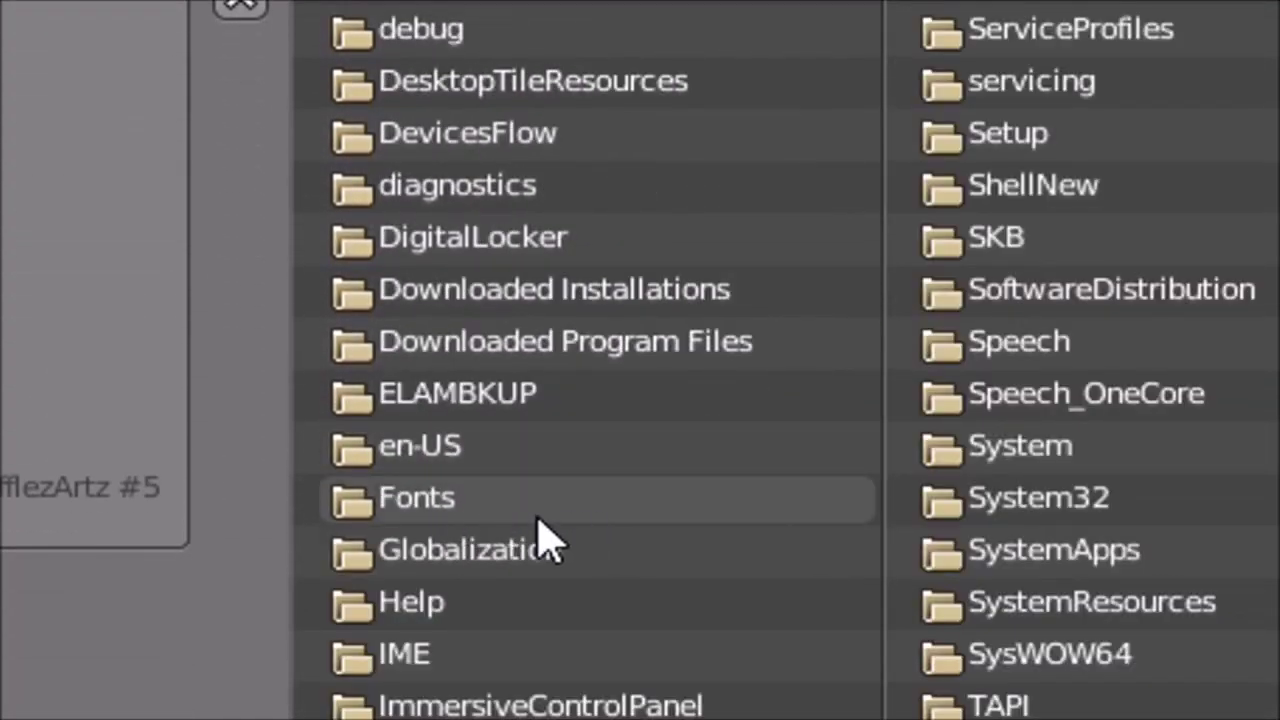
pyautogui.click(537, 514)
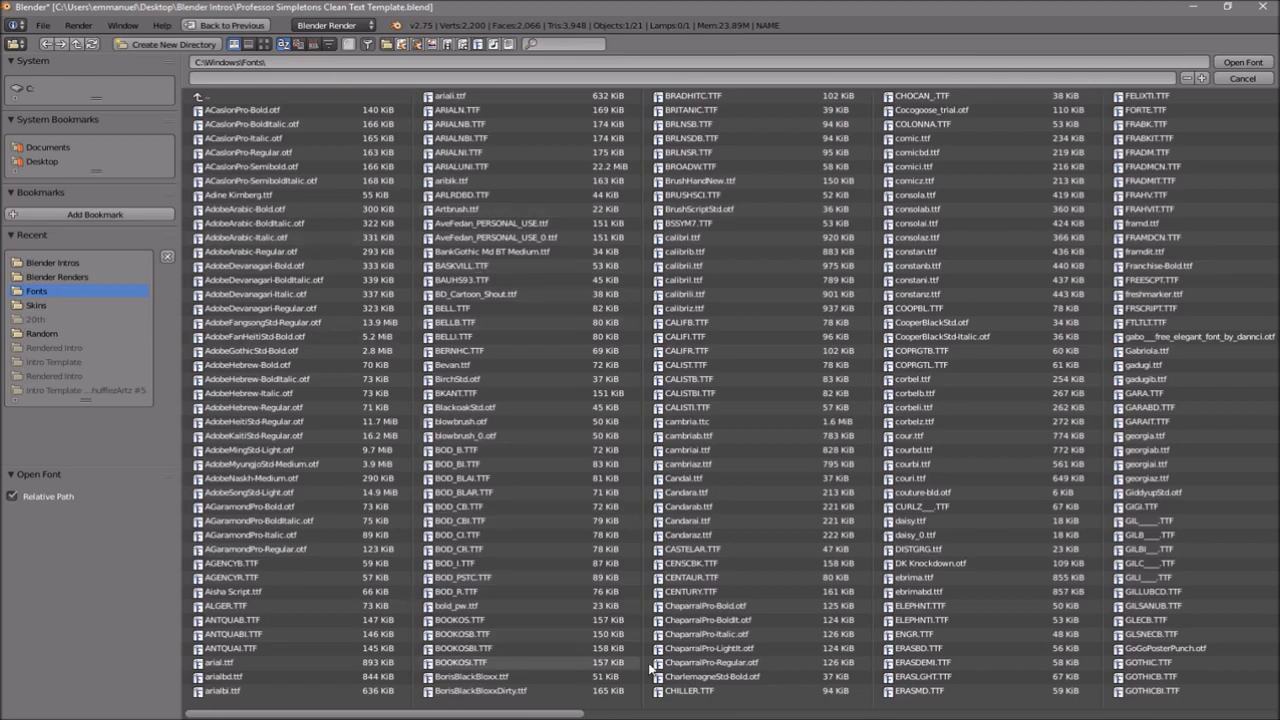
pyautogui.moveTo(348, 713); pyautogui.dragTo(923, 713)
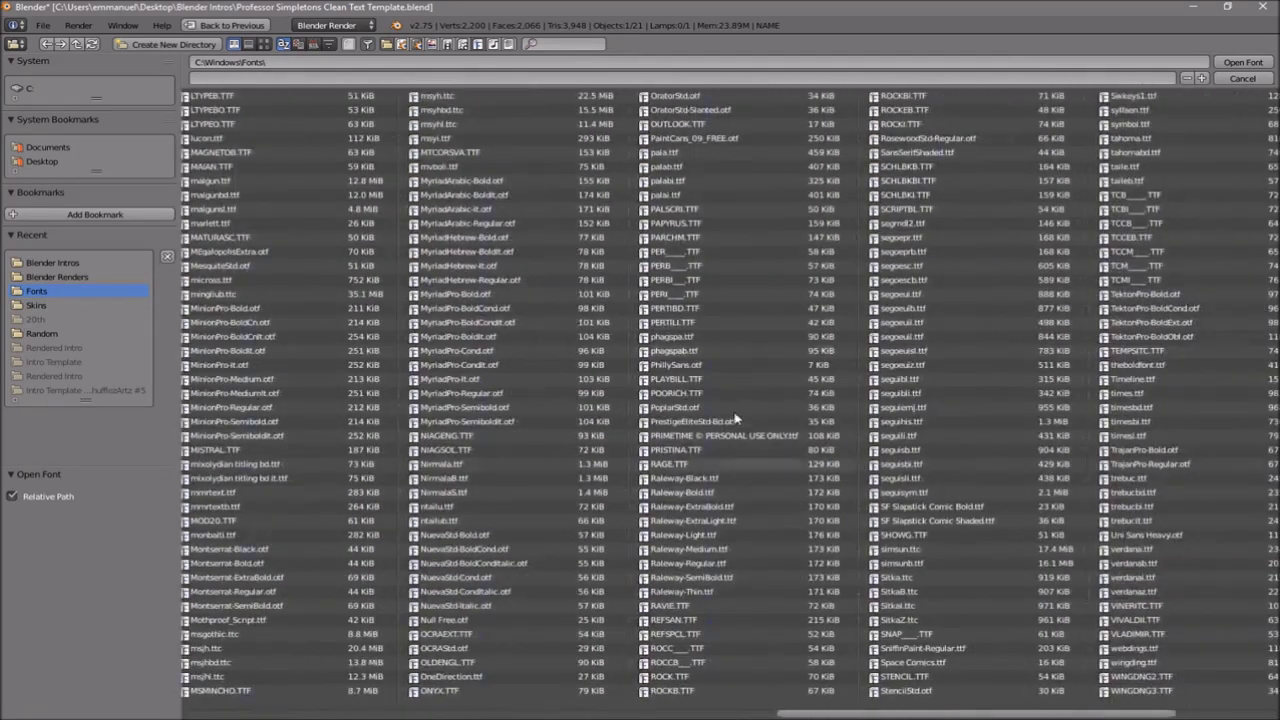
pyautogui.click(731, 441)
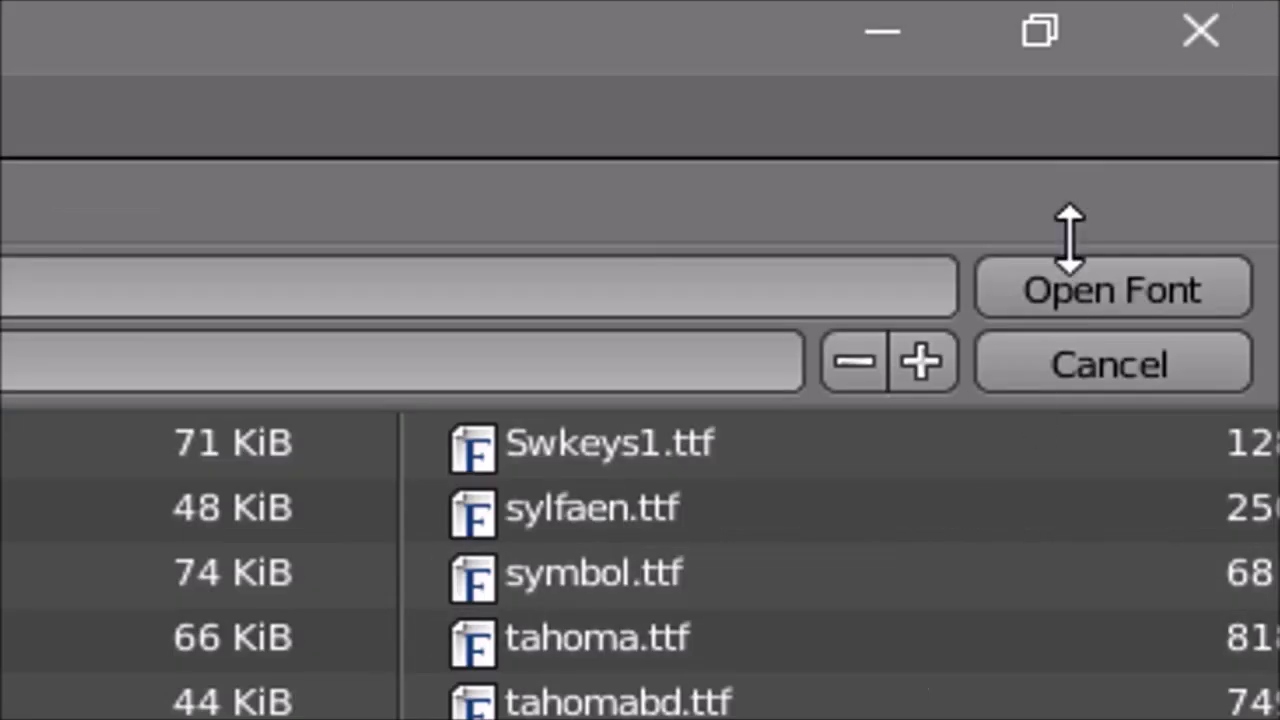
pyautogui.click(1070, 280)
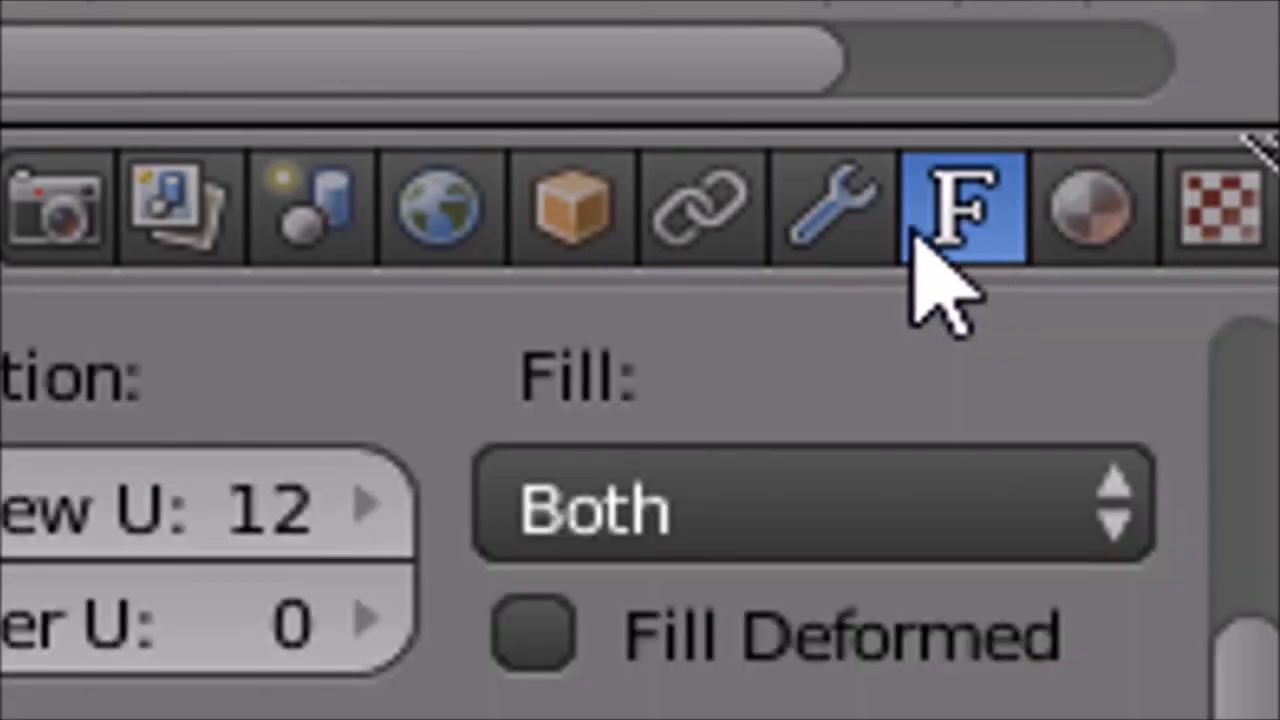
# Make the BLUE material's diffuse colour red (R 1.000, G 0.003, B 0.003) and preview the animation.
pyautogui.click(1090, 205)
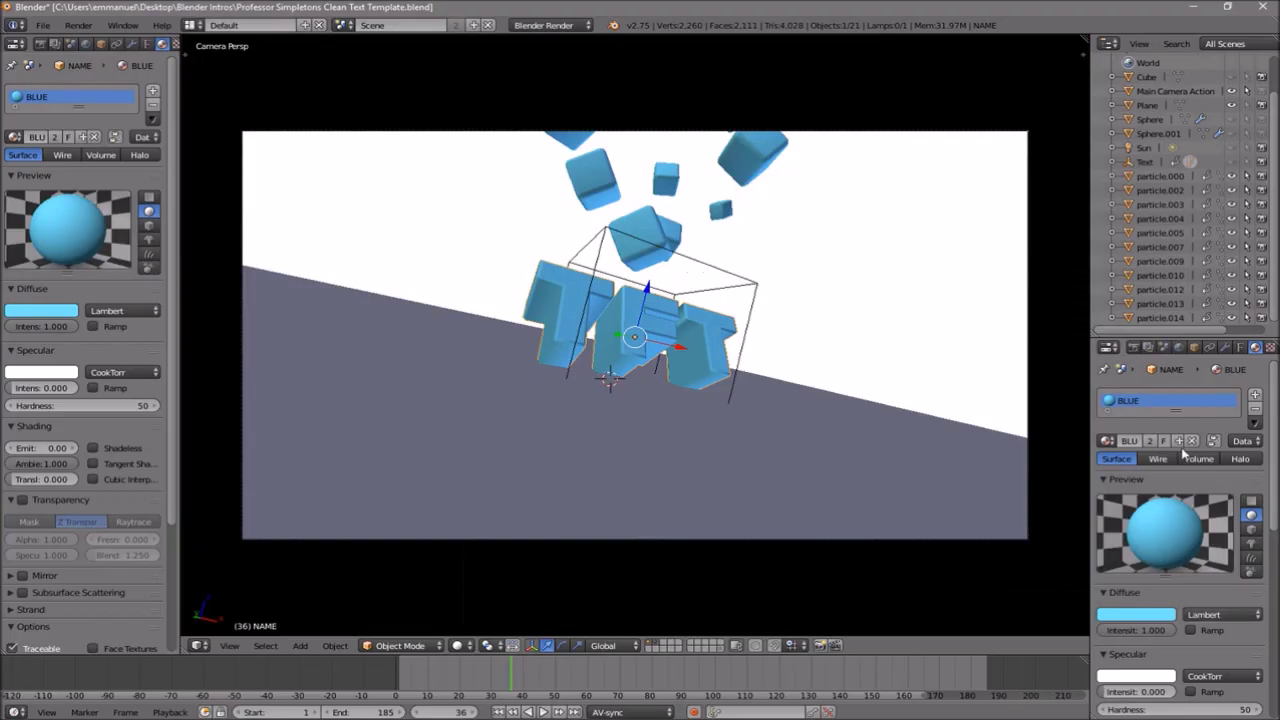
pyautogui.scroll(-2, 840, 520)
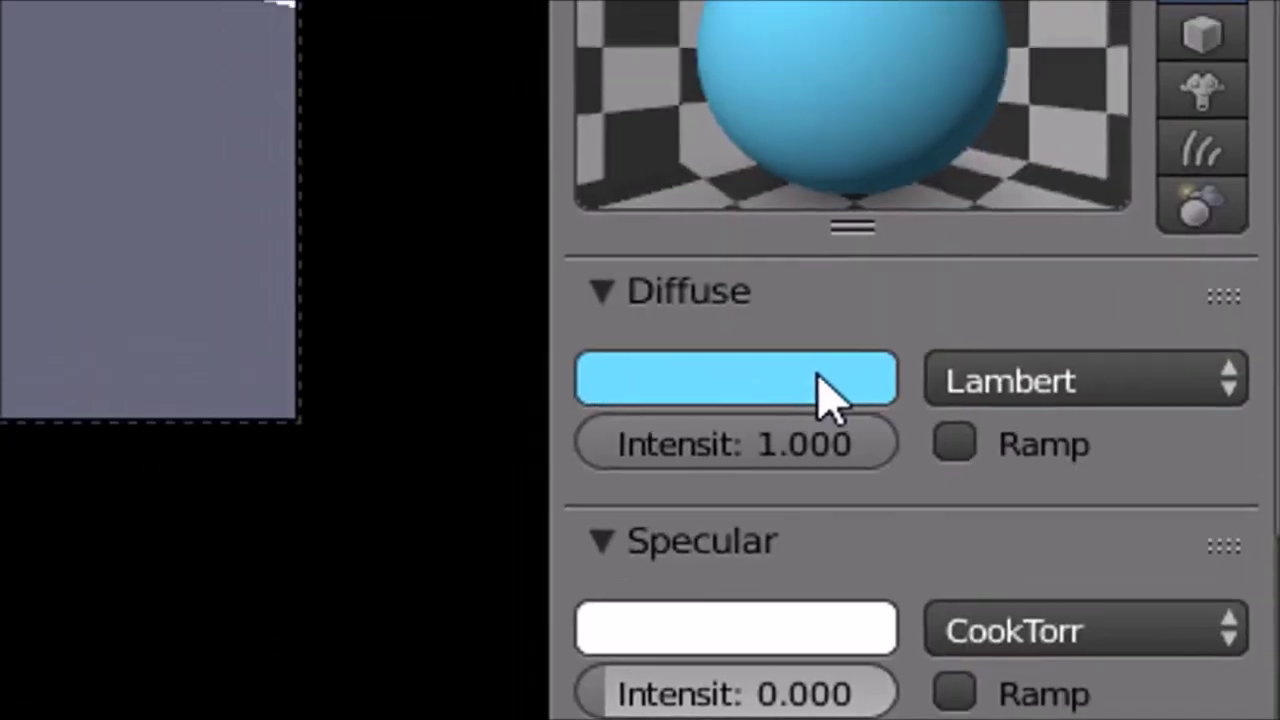
pyautogui.click(822, 390)
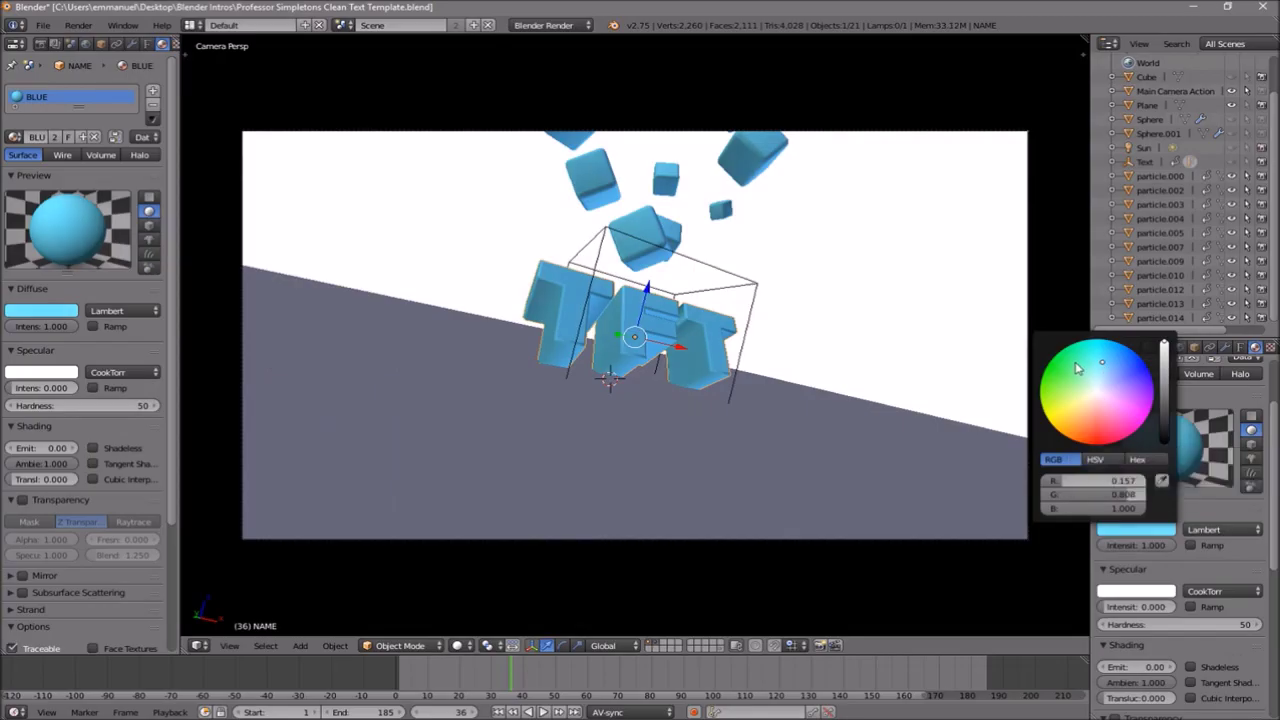
pyautogui.moveTo(1077, 369)
pyautogui.mouseDown()
pyautogui.moveTo(1050, 388)
pyautogui.moveTo(1096, 441)
pyautogui.mouseUp()
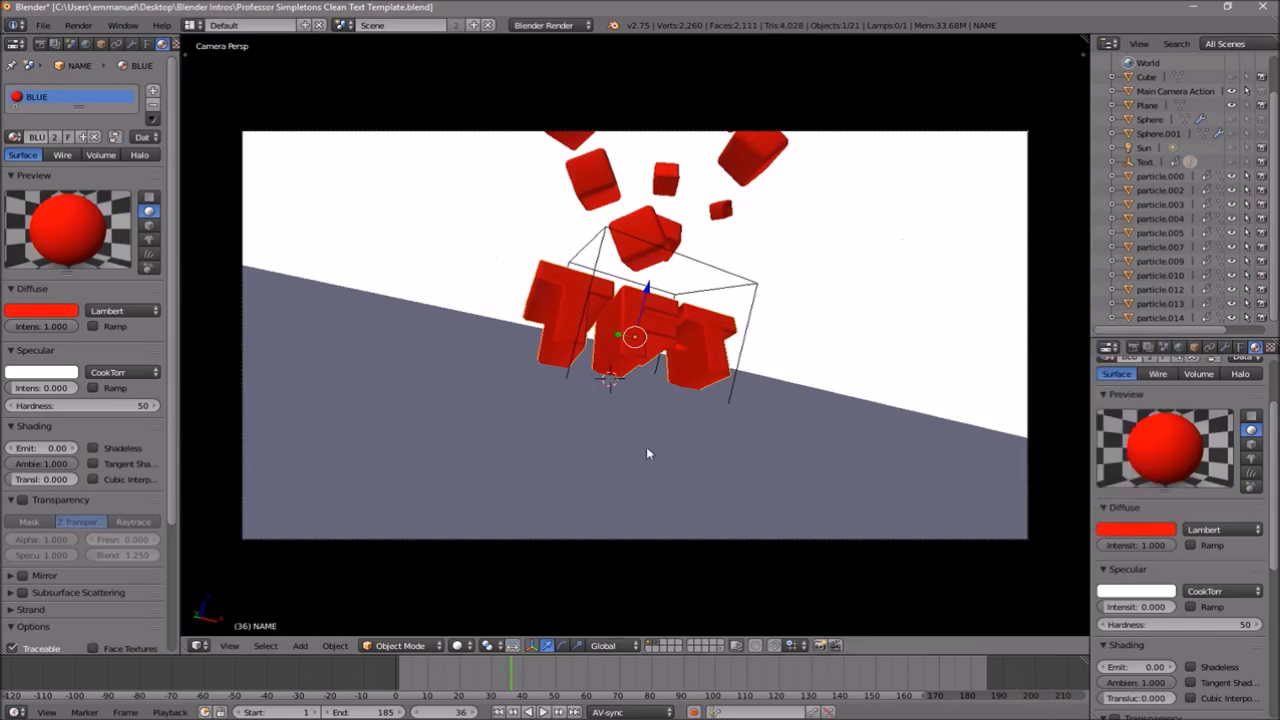
pyautogui.hotkey('alt', 'a')
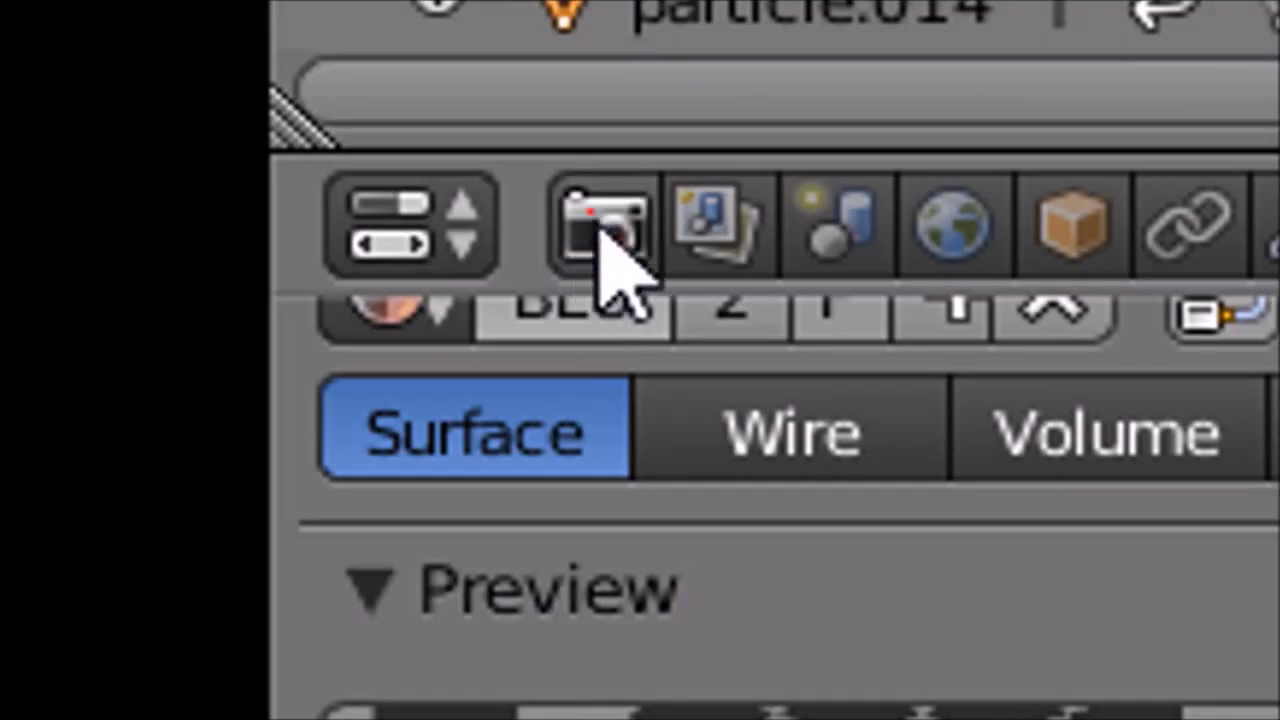
# Point the render output to Desktop > Blender Renders with the file name BLENDER INTRO.
pyautogui.click(610, 265)
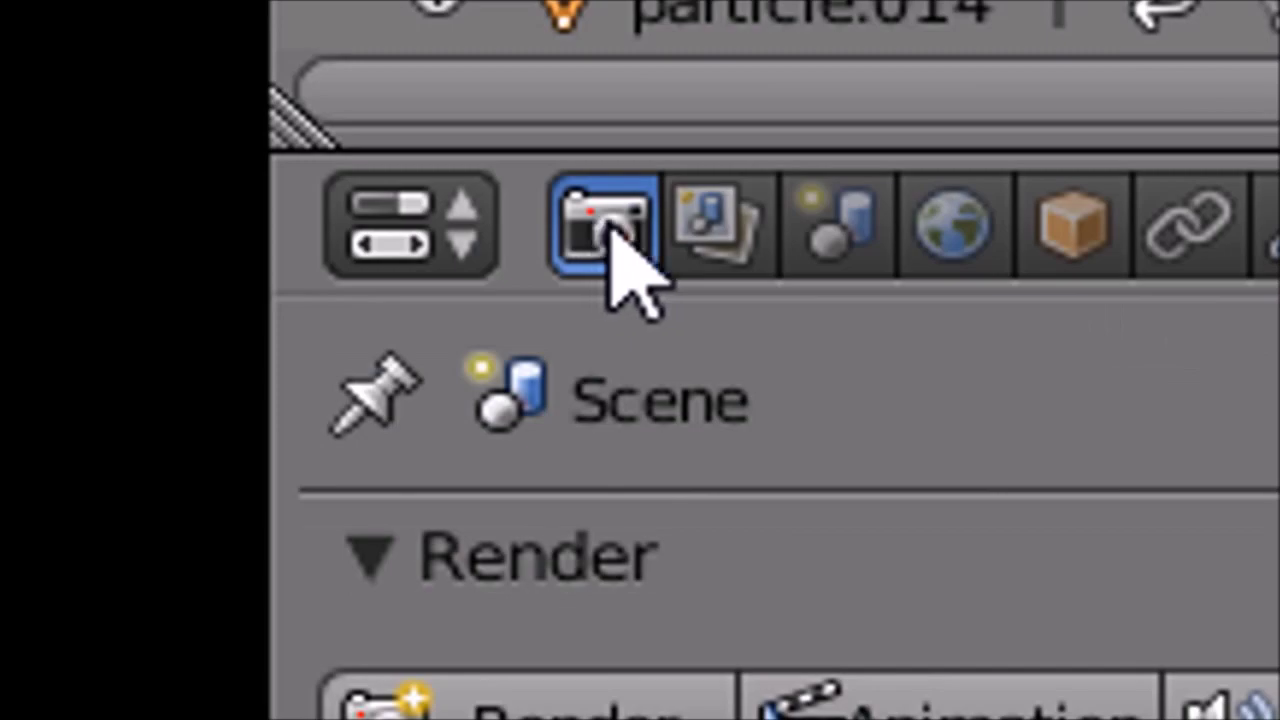
pyautogui.scroll(-3, 890, 400)
pyautogui.scroll(-5, 809, 334)
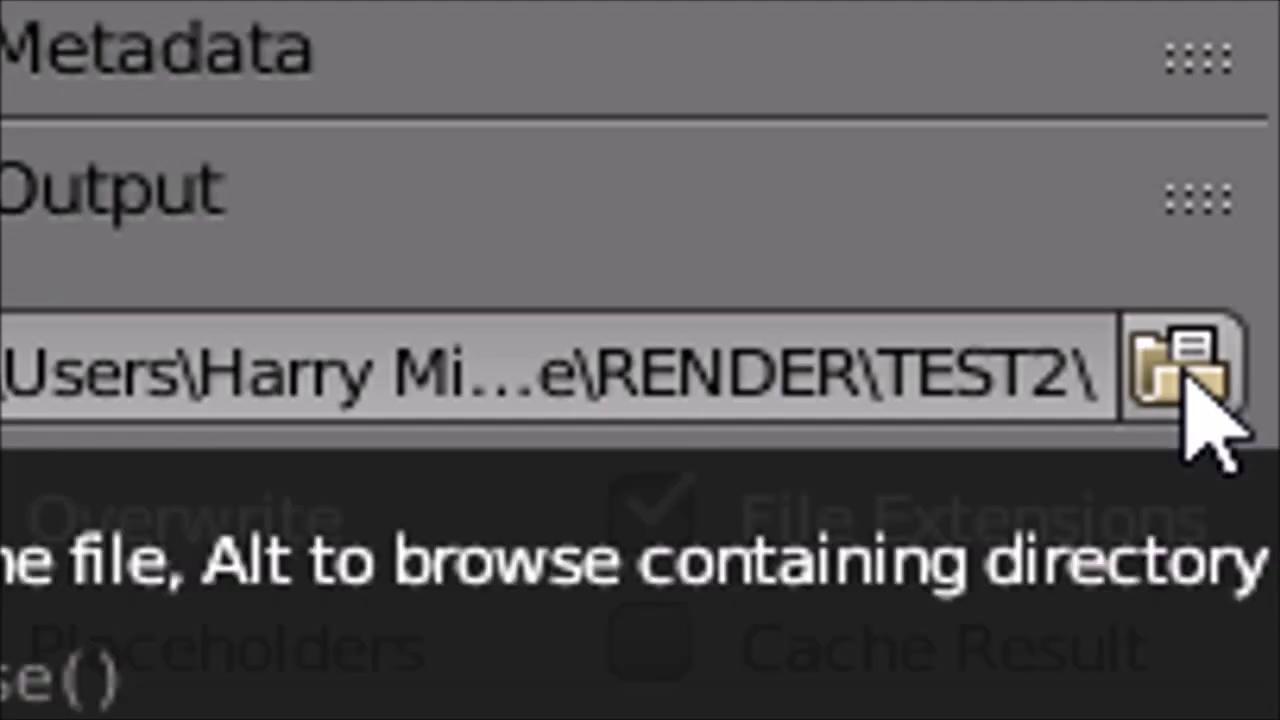
pyautogui.click(1192, 380)
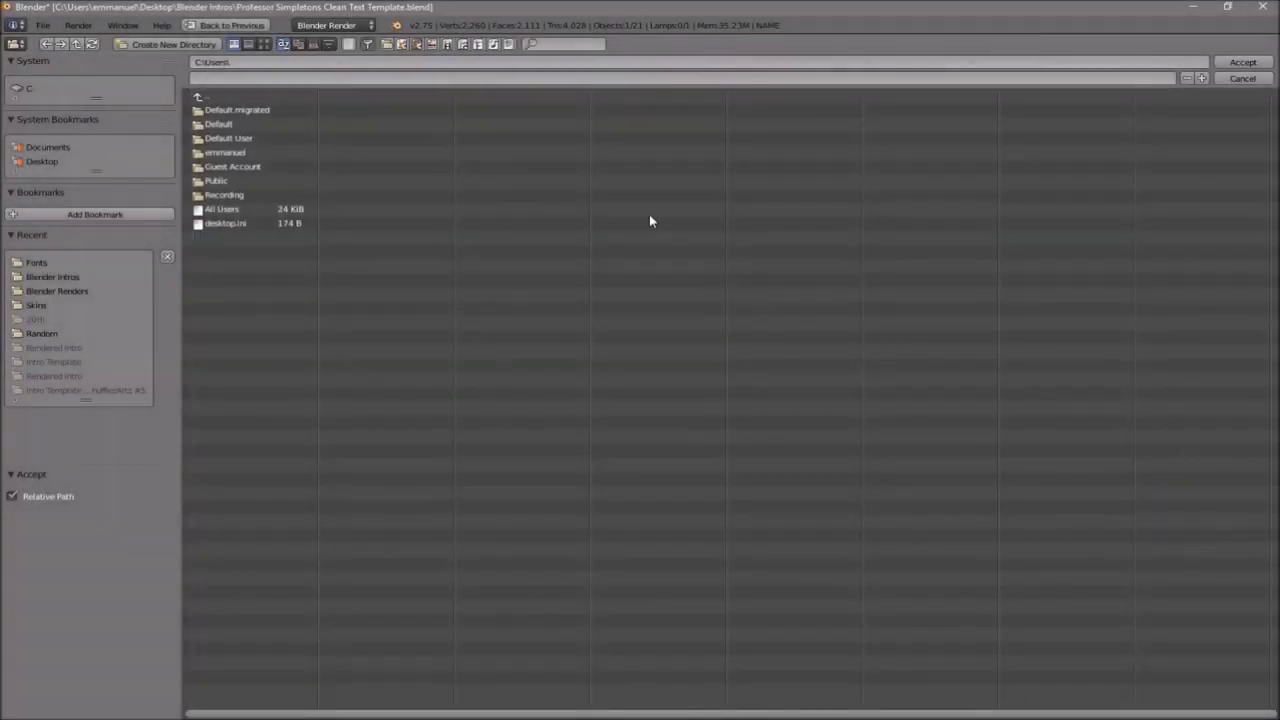
pyautogui.click(46, 162)
pyautogui.click(224, 125)
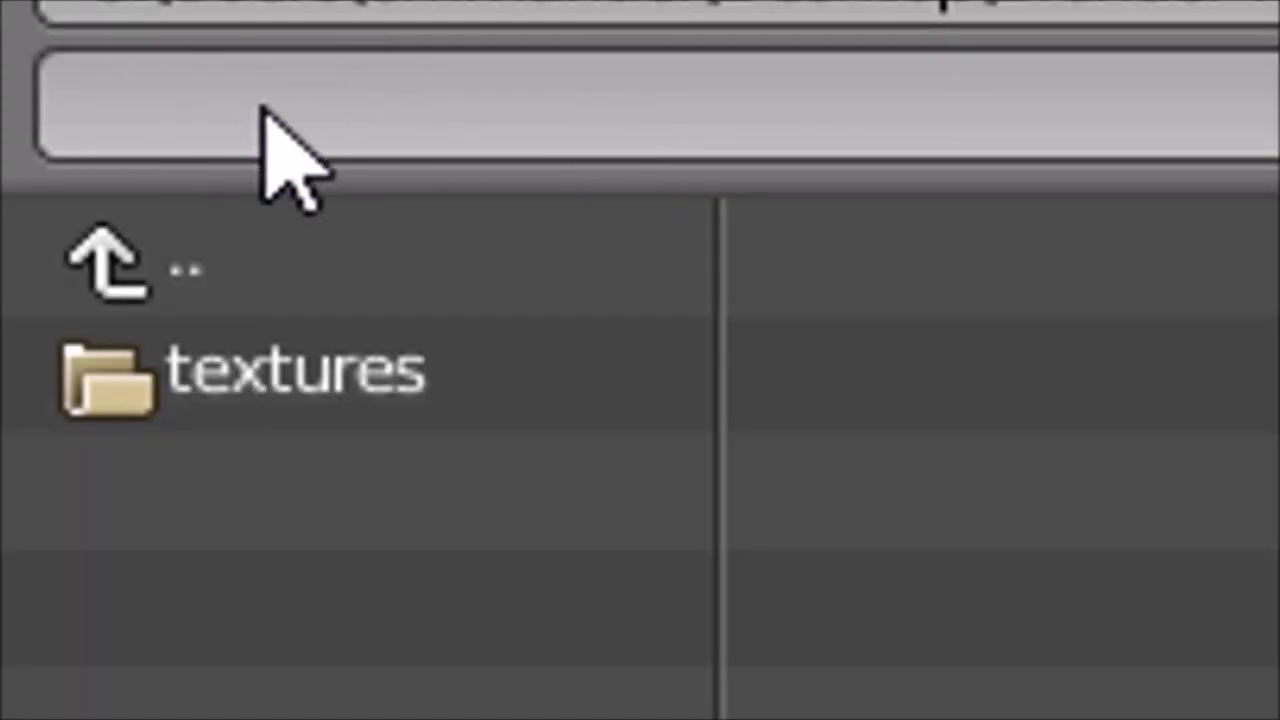
pyautogui.click(216, 78)
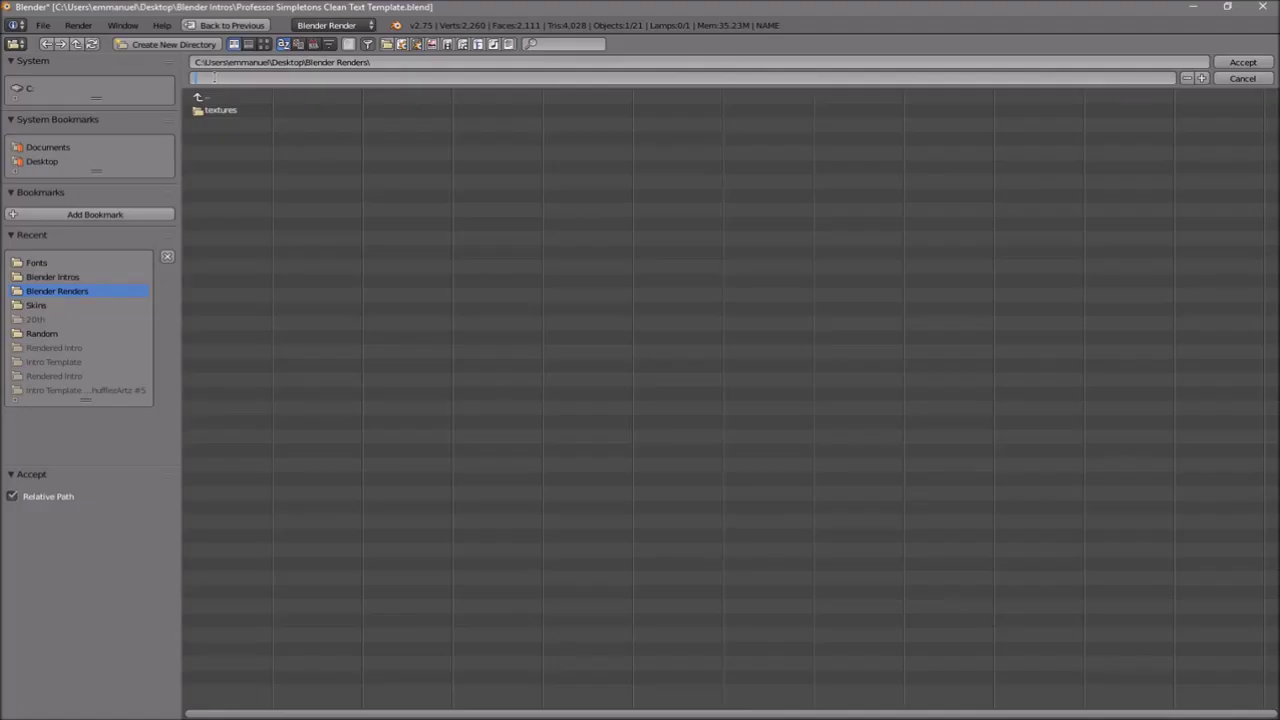
pyautogui.write('BLENDER INTRO')
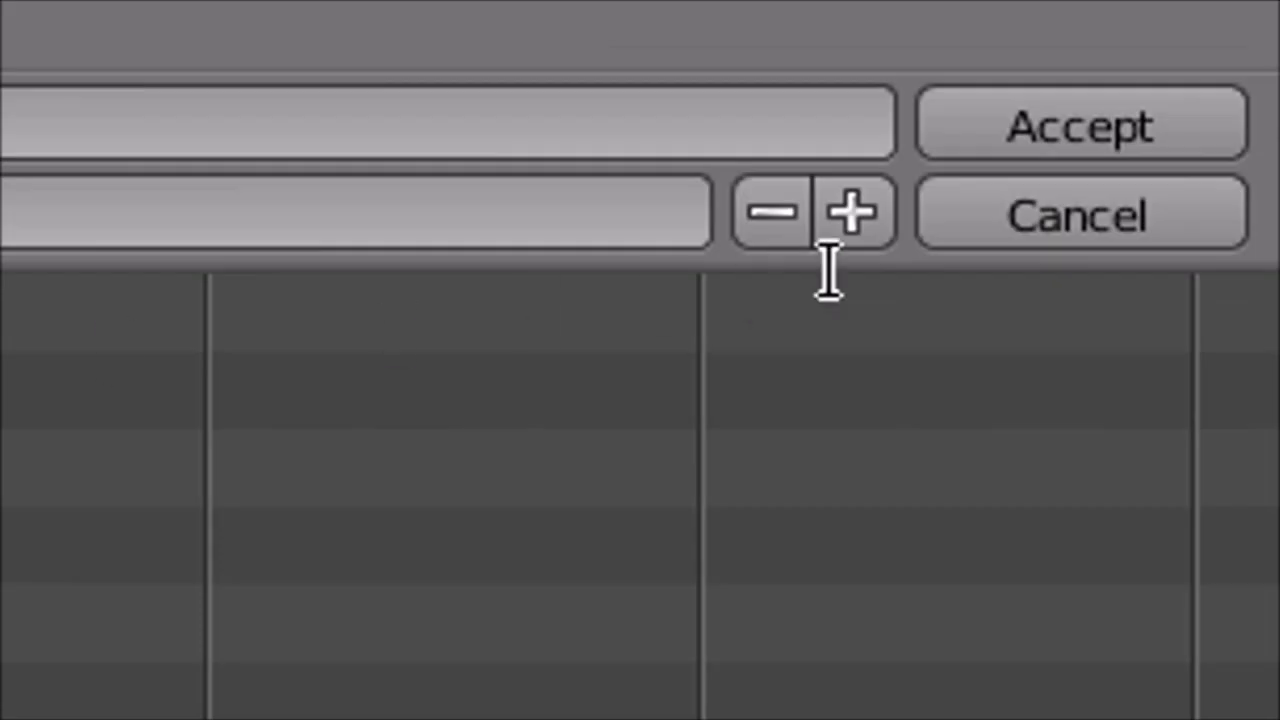
pyautogui.click(1243, 63)
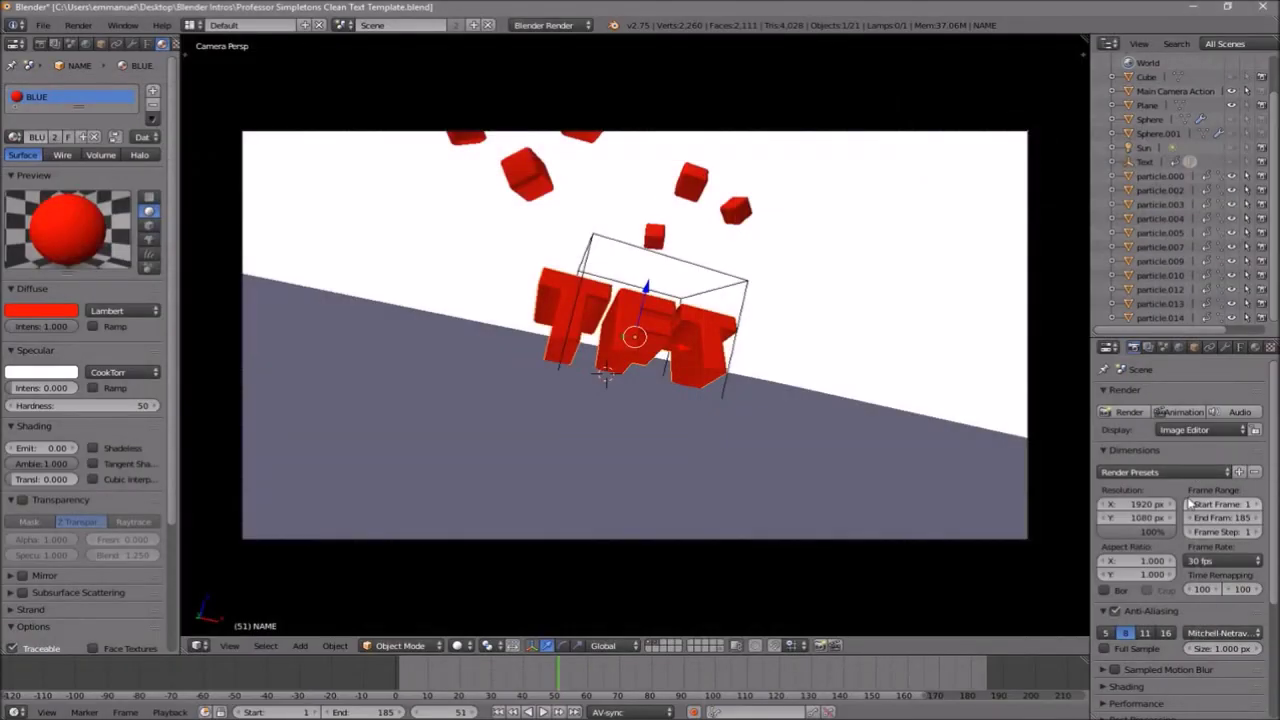
# Change the output format from JPEG to MPEG with an MPEG-4 container.
pyautogui.scroll(-5, 1188, 505)
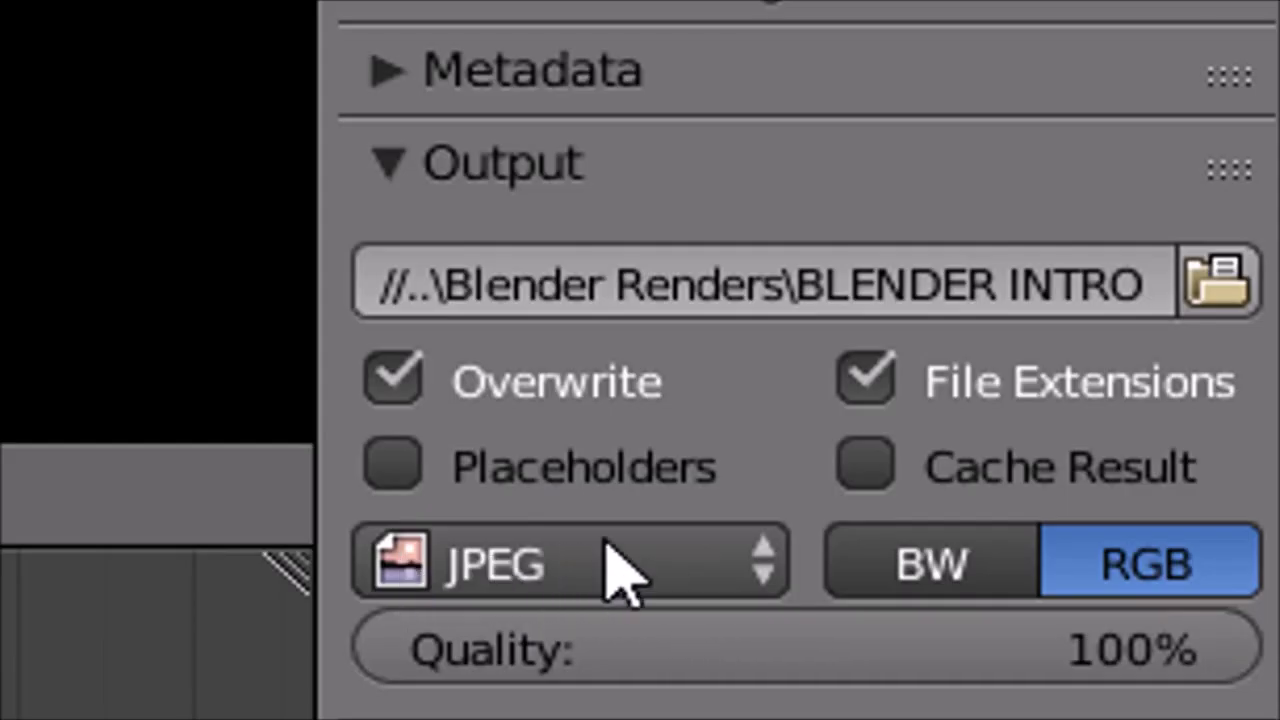
pyautogui.click(615, 575)
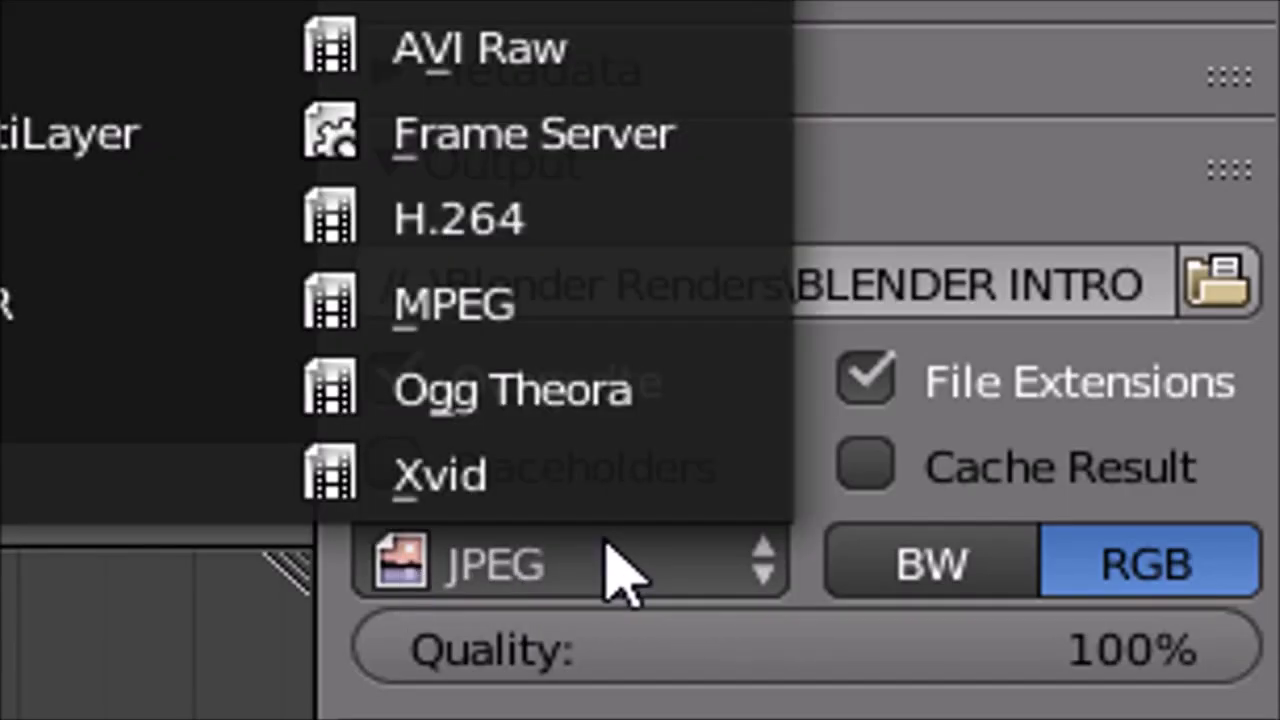
pyautogui.click(586, 300)
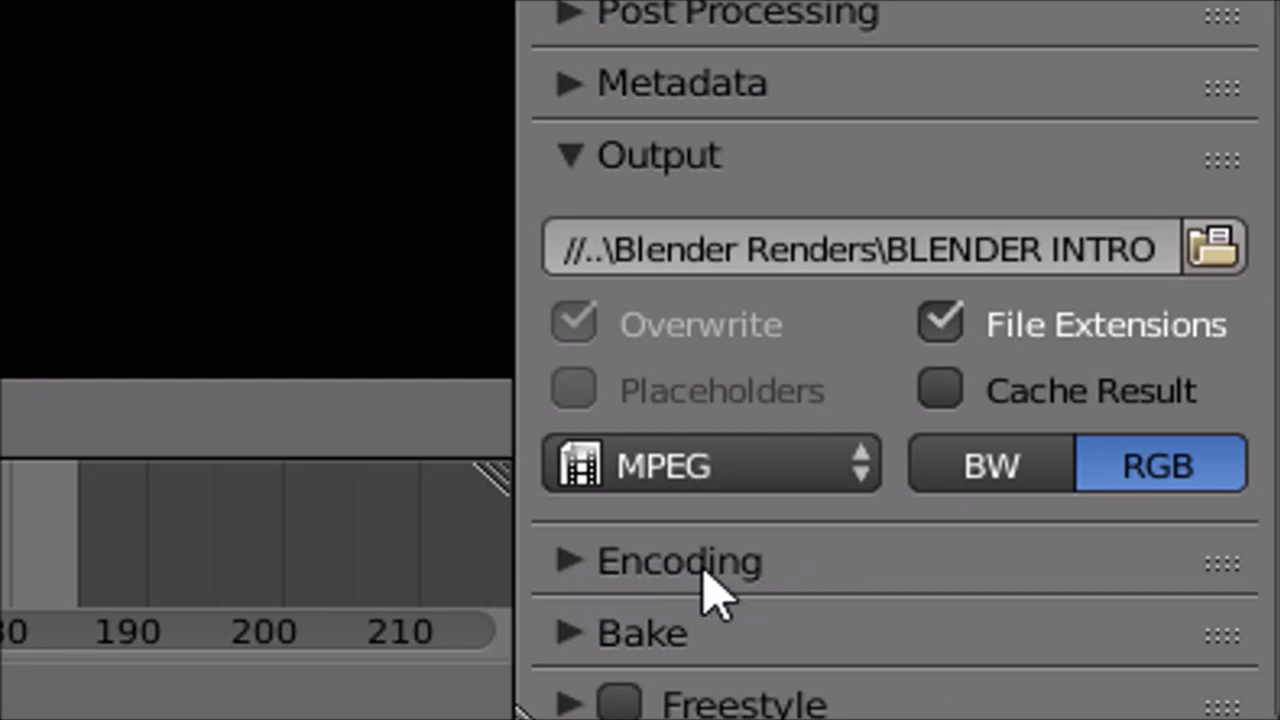
pyautogui.click(1104, 682)
pyautogui.scroll(-4, 777, 543)
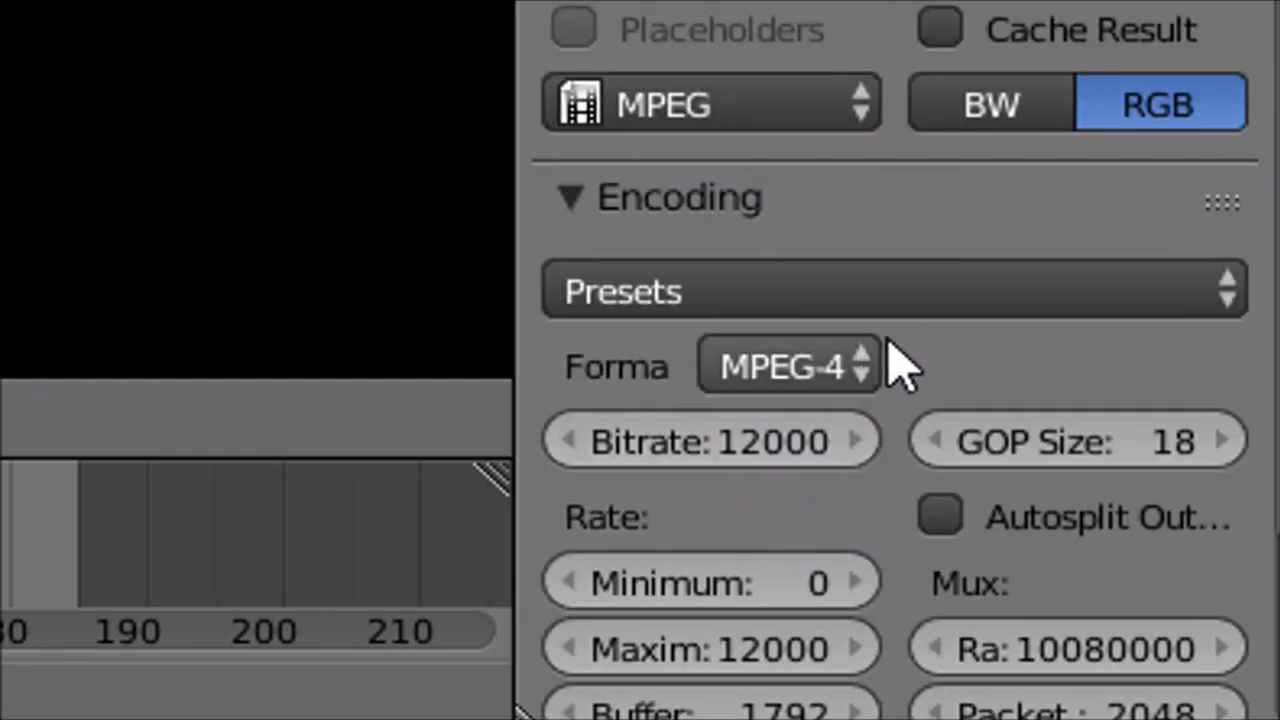
pyautogui.click(800, 382)
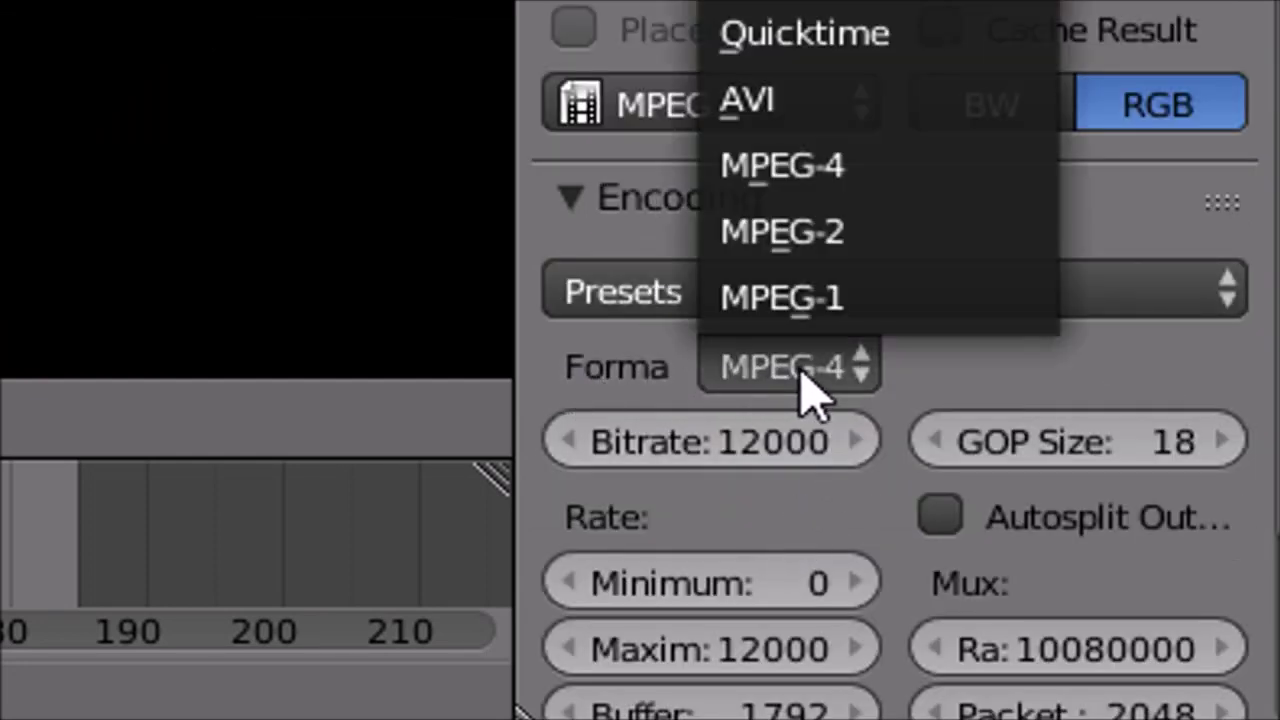
pyautogui.click(905, 200)
# Choose MP3 as the audio codec and render the full animation.
pyautogui.scroll(-4, 951, 357)
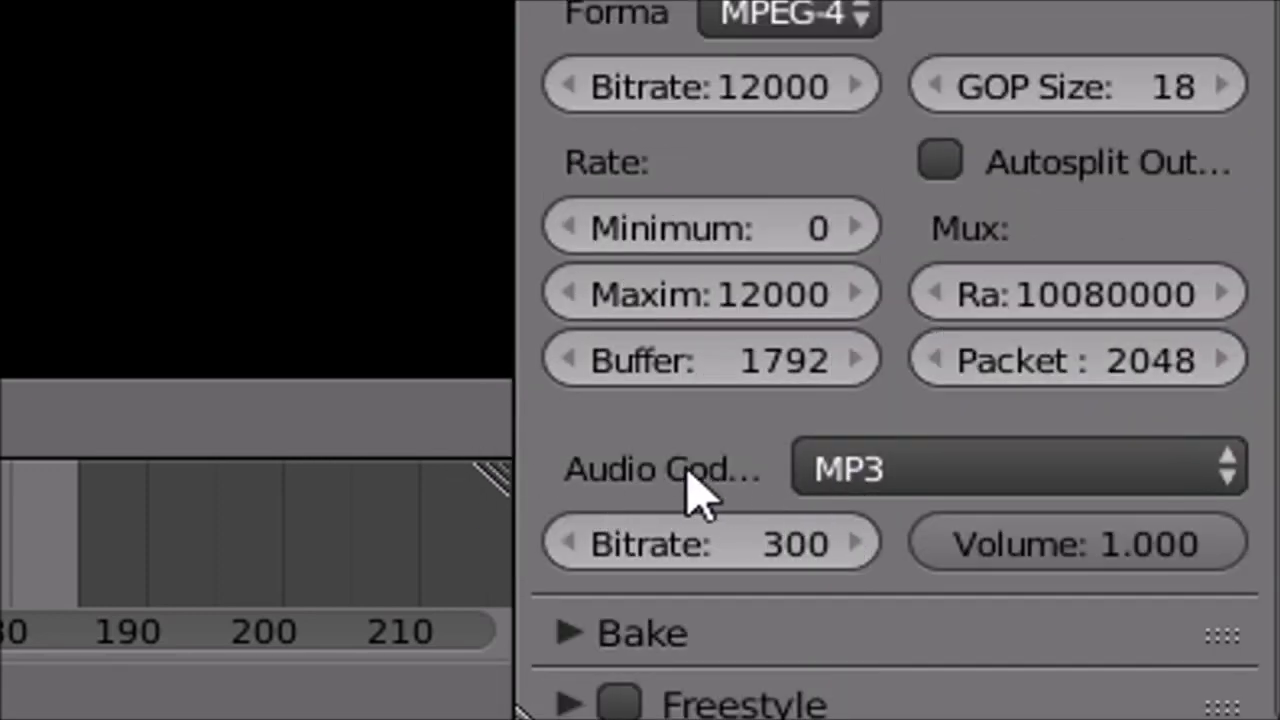
pyautogui.click(929, 471)
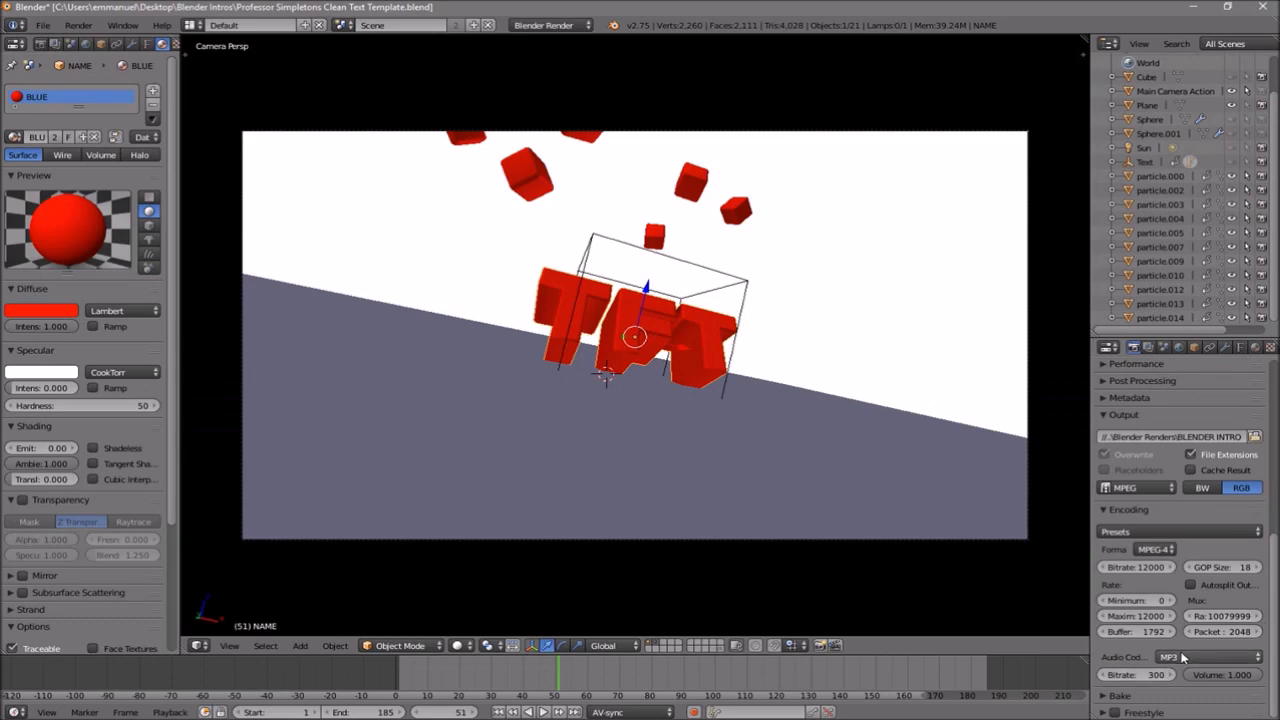
pyautogui.scroll(8, 1150, 664)
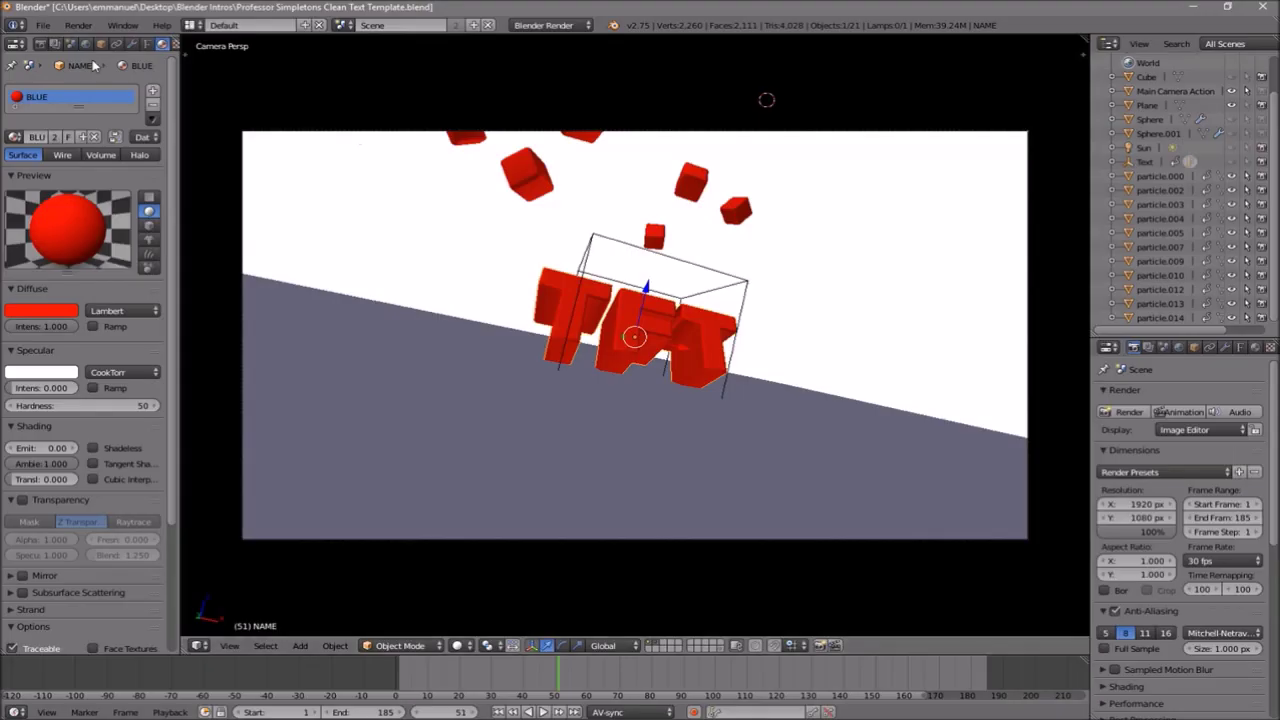
pyautogui.click(88, 10)
pyautogui.click(630, 262)
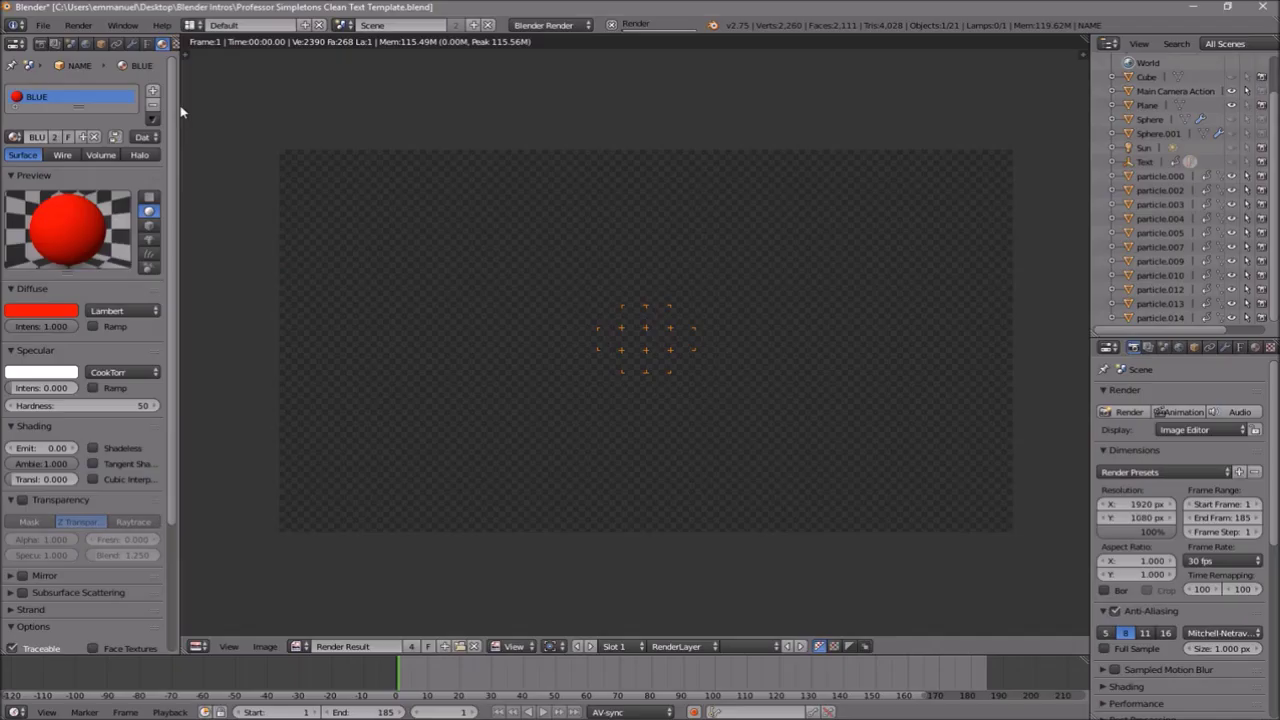